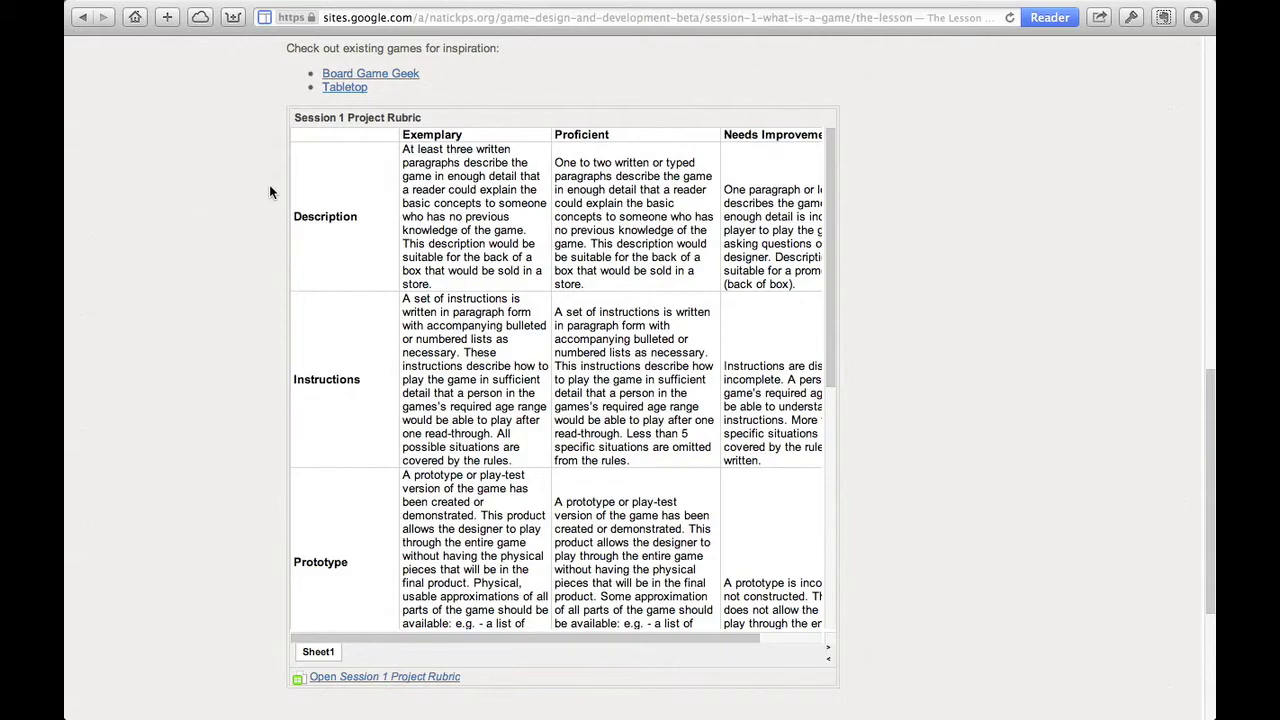
Go to the home page of bookmarked links
{"action": "scroll", "coordinate": [461, 274], "scroll_direction": "down", "scroll_amount": 3}
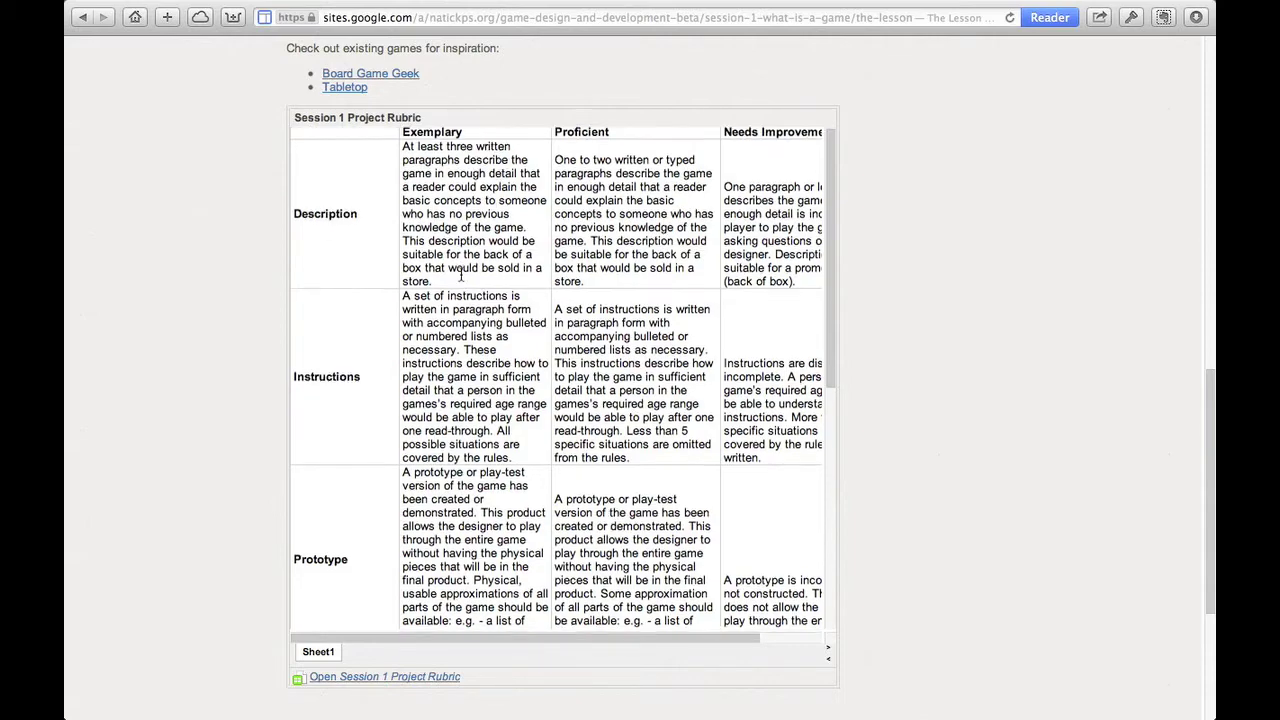
{"action": "scroll", "coordinate": [461, 274], "scroll_direction": "down", "scroll_amount": 10}
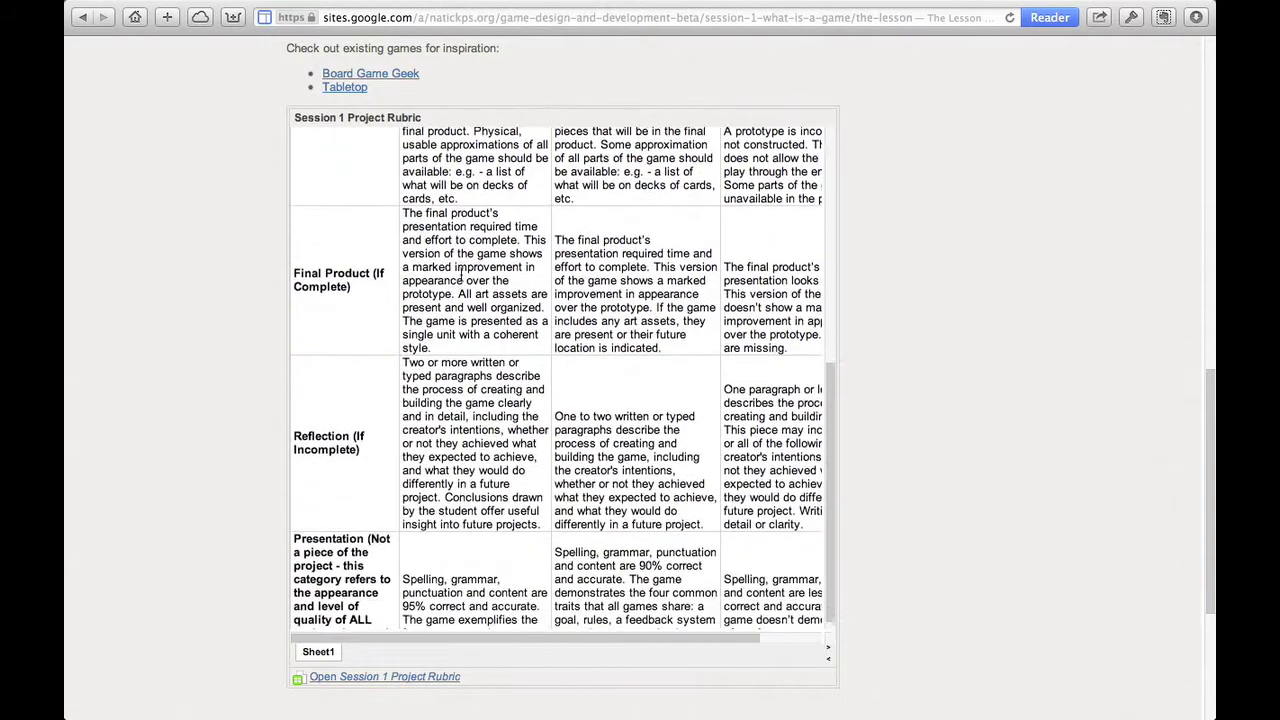
{"action": "scroll", "coordinate": [461, 274], "scroll_direction": "up", "scroll_amount": 10}
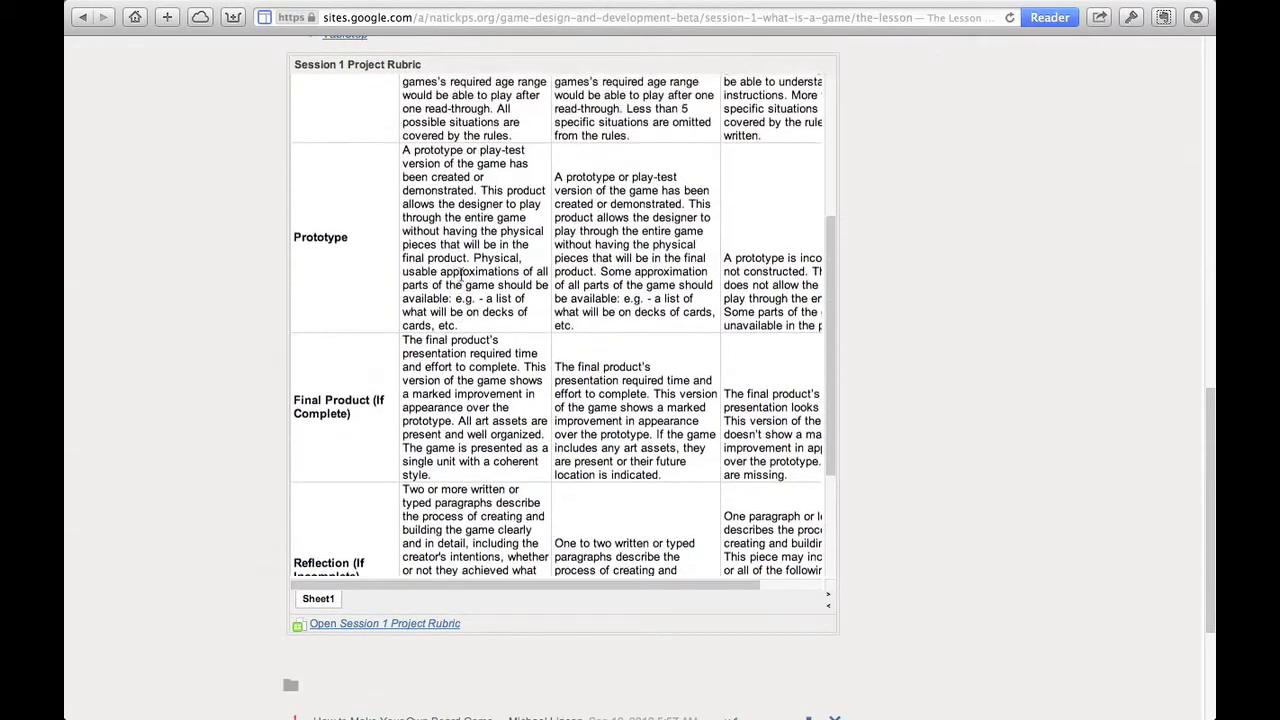
{"action": "scroll", "coordinate": [461, 274], "scroll_direction": "up", "scroll_amount": 4}
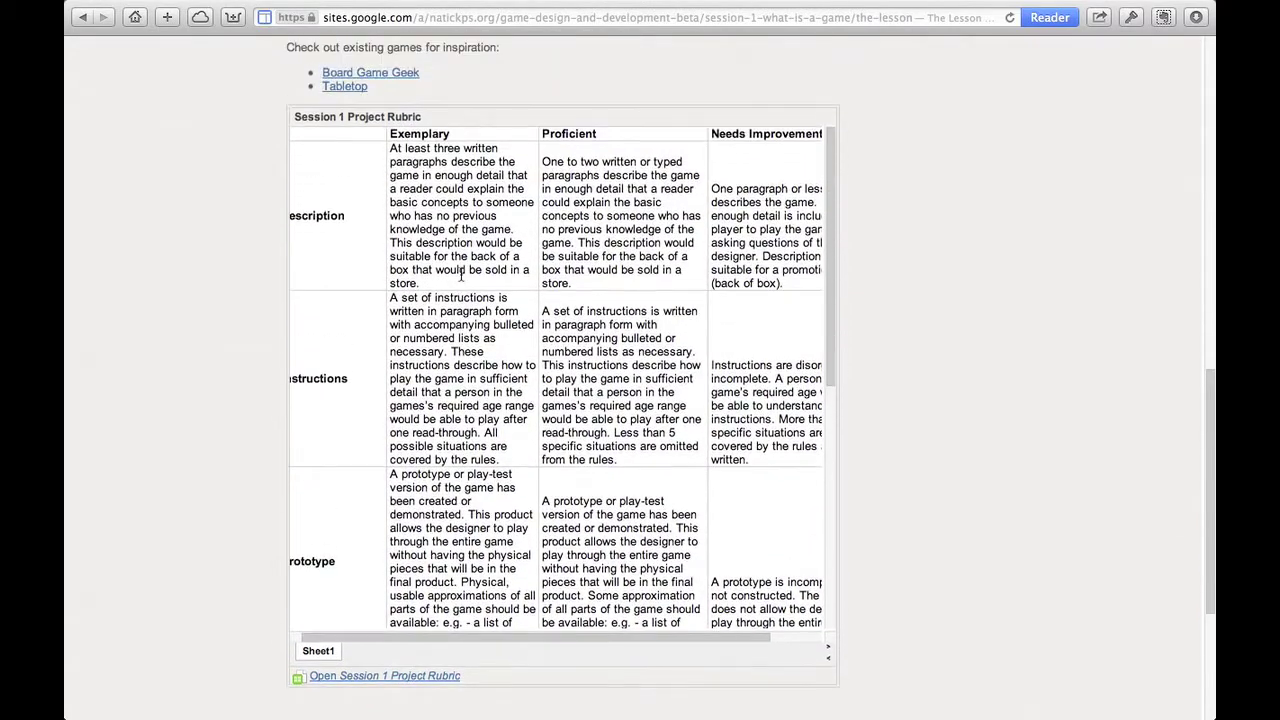
{"action": "scroll", "coordinate": [445, 276], "scroll_direction": "left", "scroll_amount": 2}
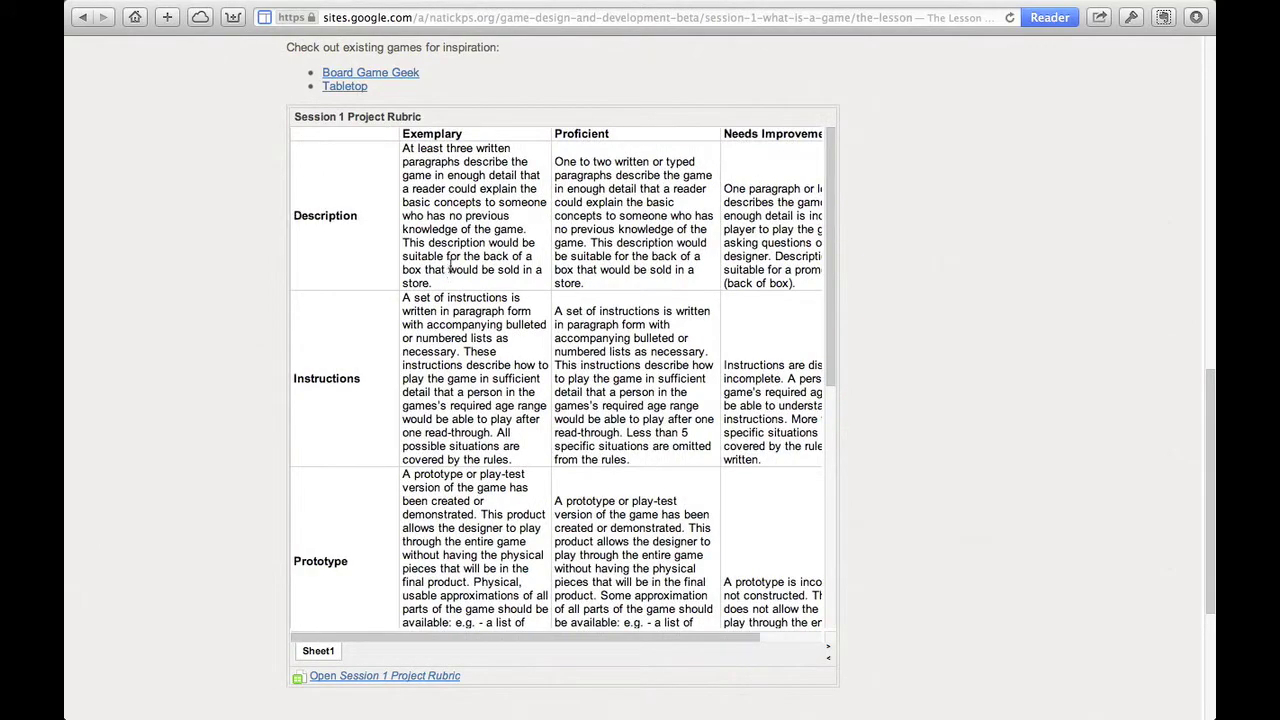
{"action": "scroll", "coordinate": [487, 258], "scroll_direction": "right", "scroll_amount": 4}
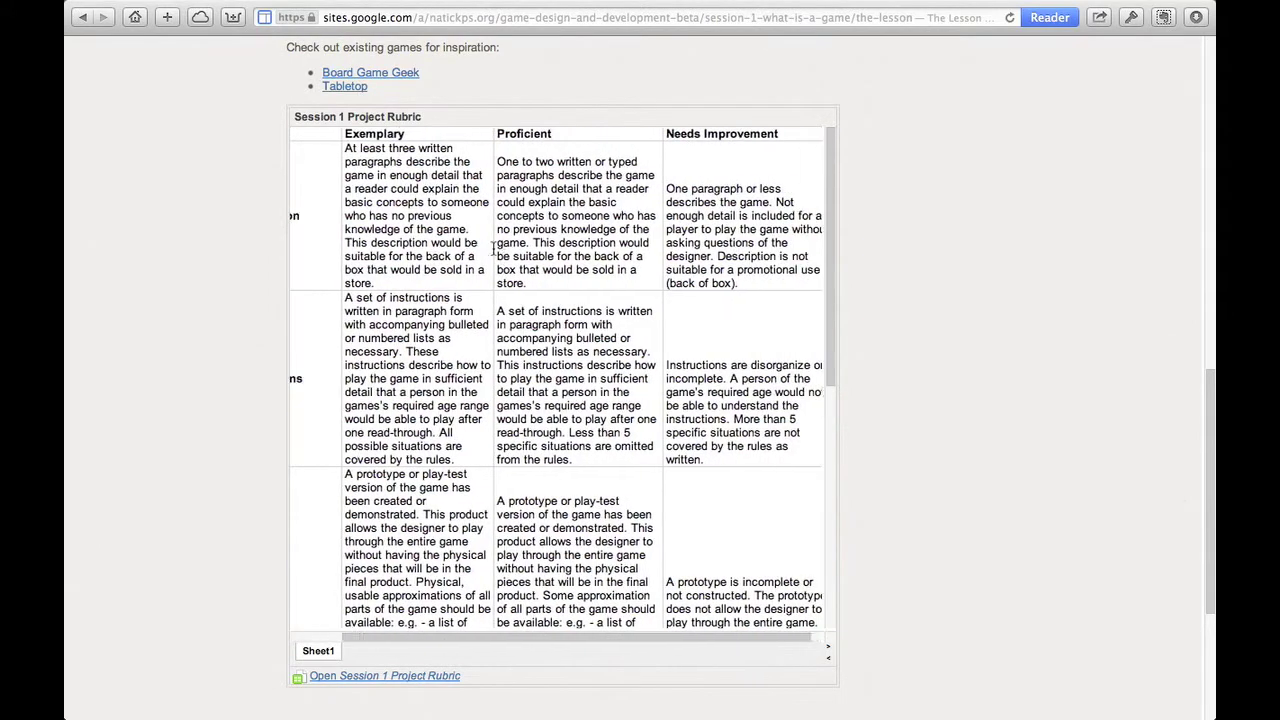
{"action": "scroll", "coordinate": [493, 248], "scroll_direction": "left", "scroll_amount": 4}
{"action": "scroll", "coordinate": [489, 262], "scroll_direction": "down", "scroll_amount": 5}
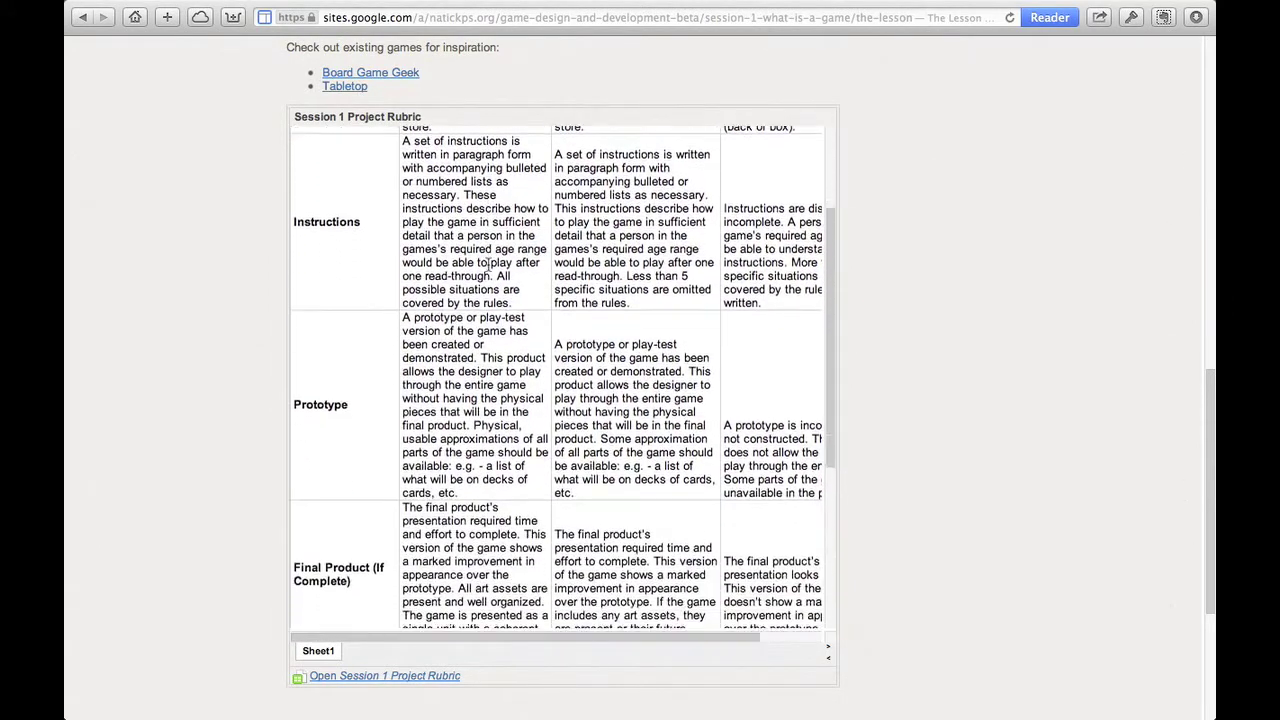
{"action": "scroll", "coordinate": [489, 262], "scroll_direction": "down", "scroll_amount": 8}
{"action": "scroll", "coordinate": [487, 262], "scroll_direction": "up", "scroll_amount": 14}
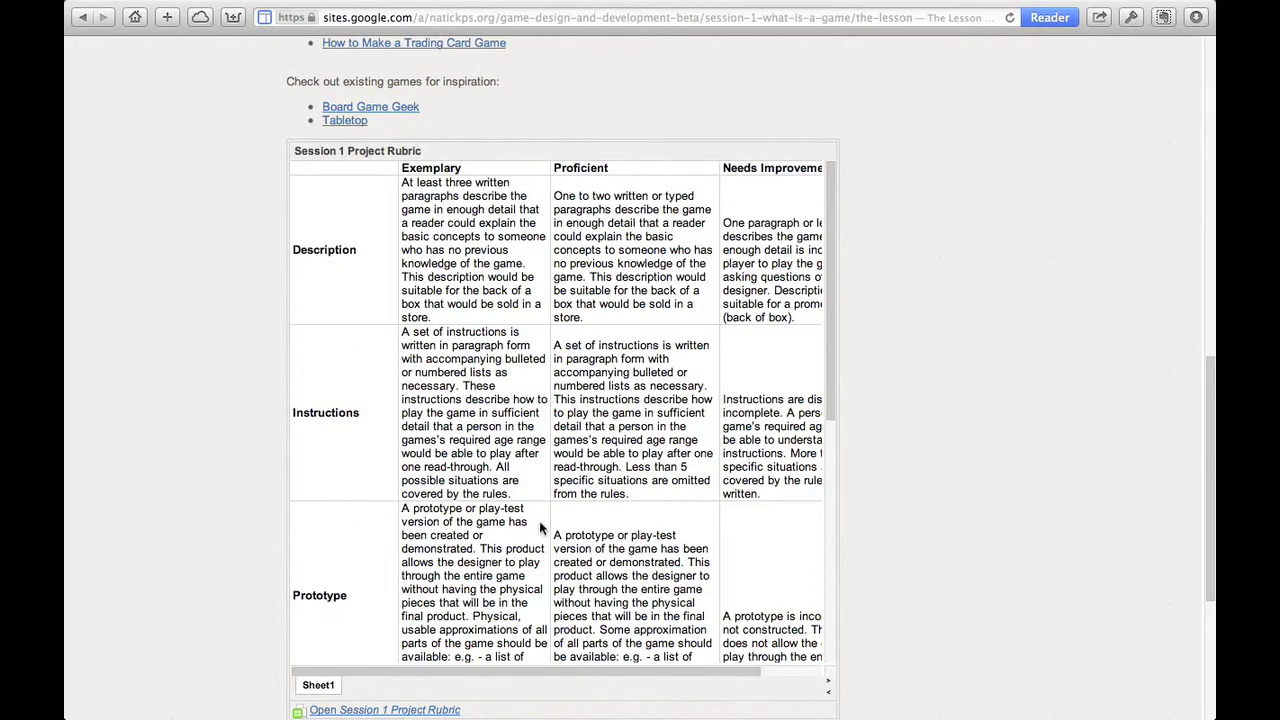
{"action": "left_click", "coordinate": [236, 20]}
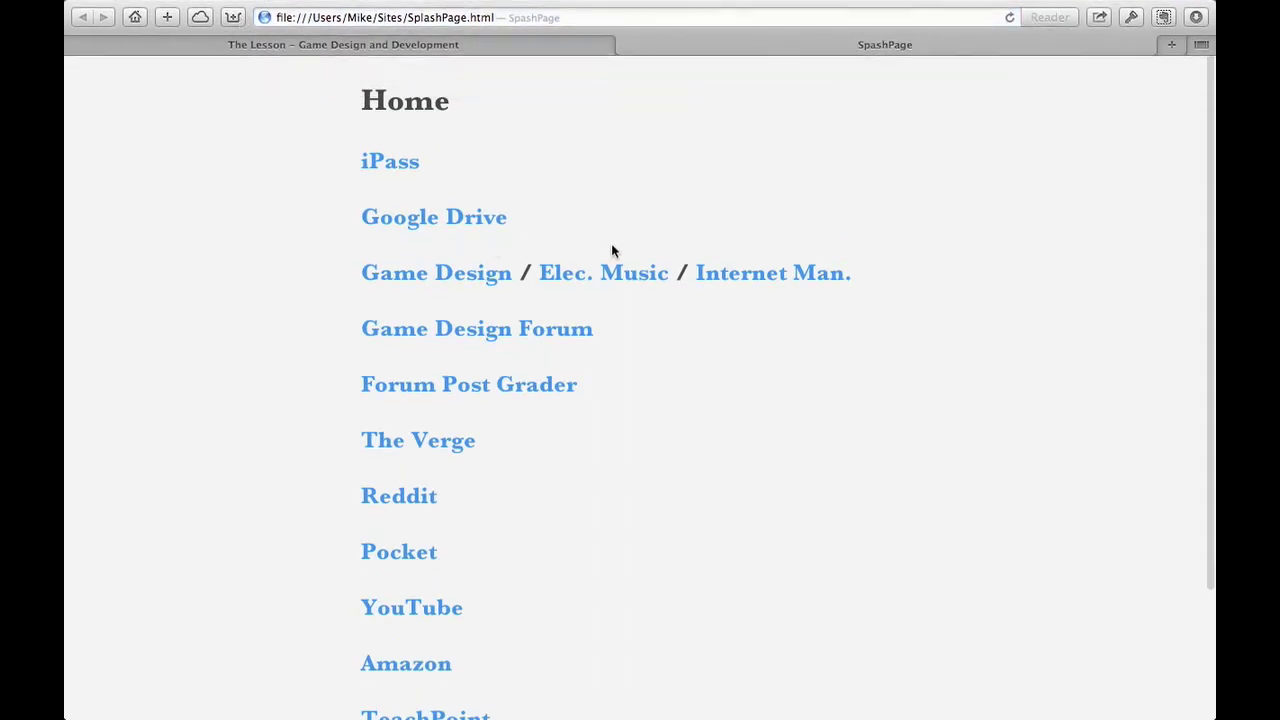
Open Google Drive and create a new Form
{"action": "left_click", "coordinate": [406, 215]}
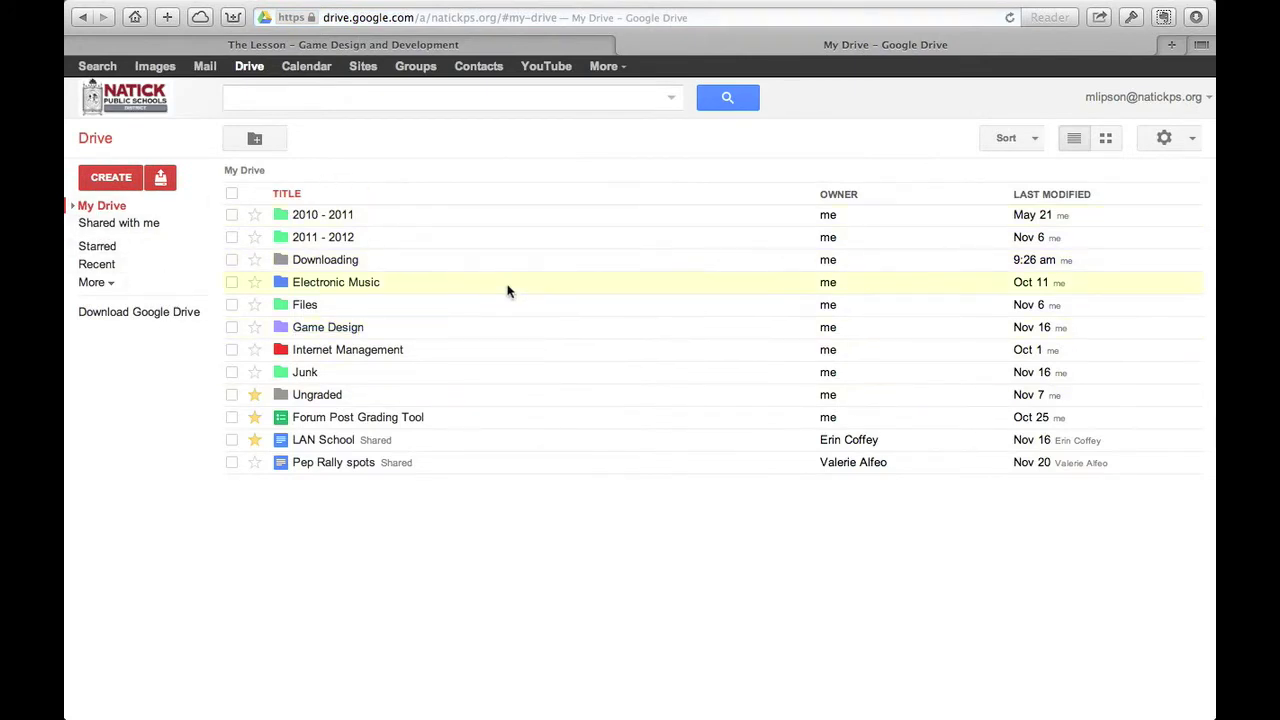
{"action": "left_click", "coordinate": [124, 182]}
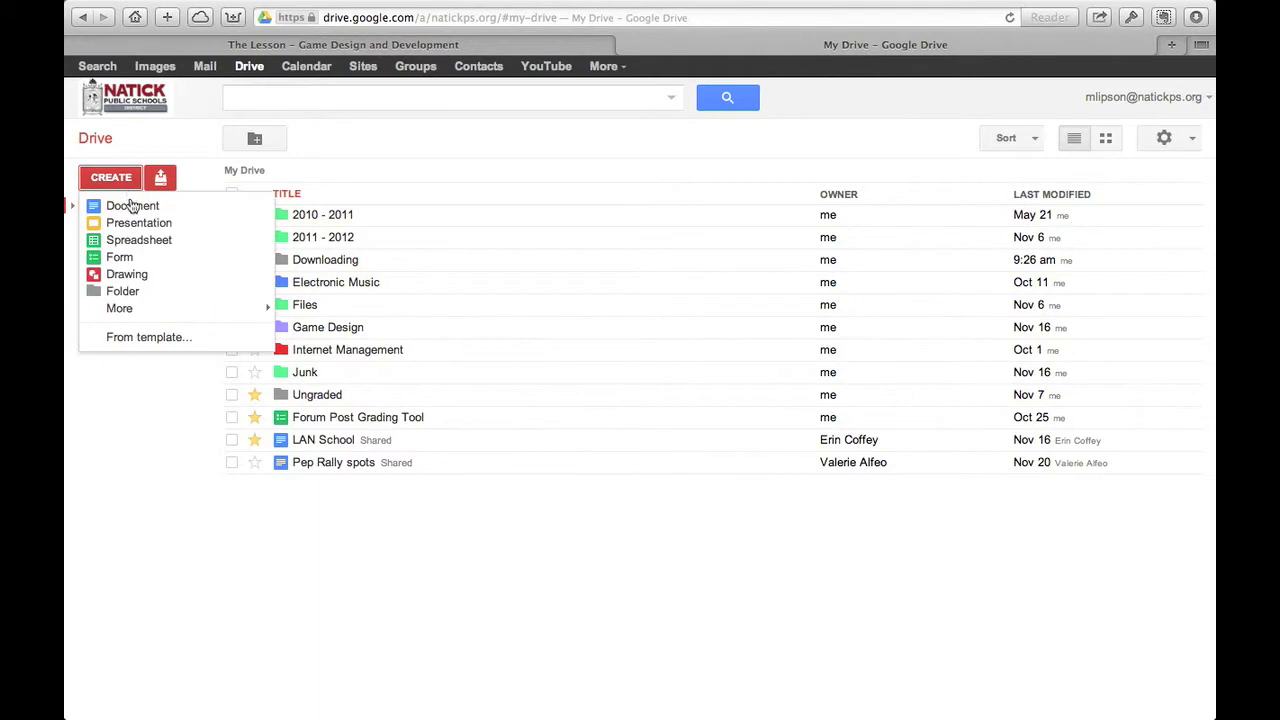
{"action": "left_click", "coordinate": [120, 258]}
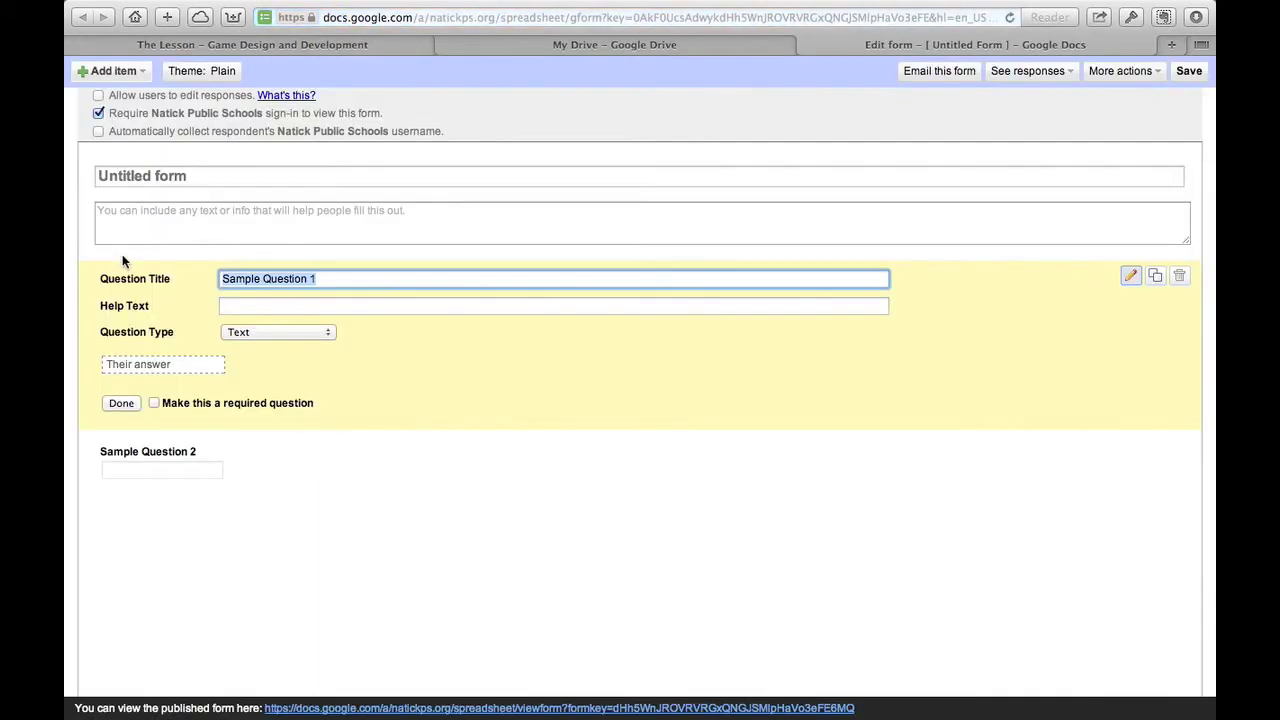
Turn off the required Natick Public Schools sign-in for viewing the form
{"action": "left_click", "coordinate": [98, 113]}
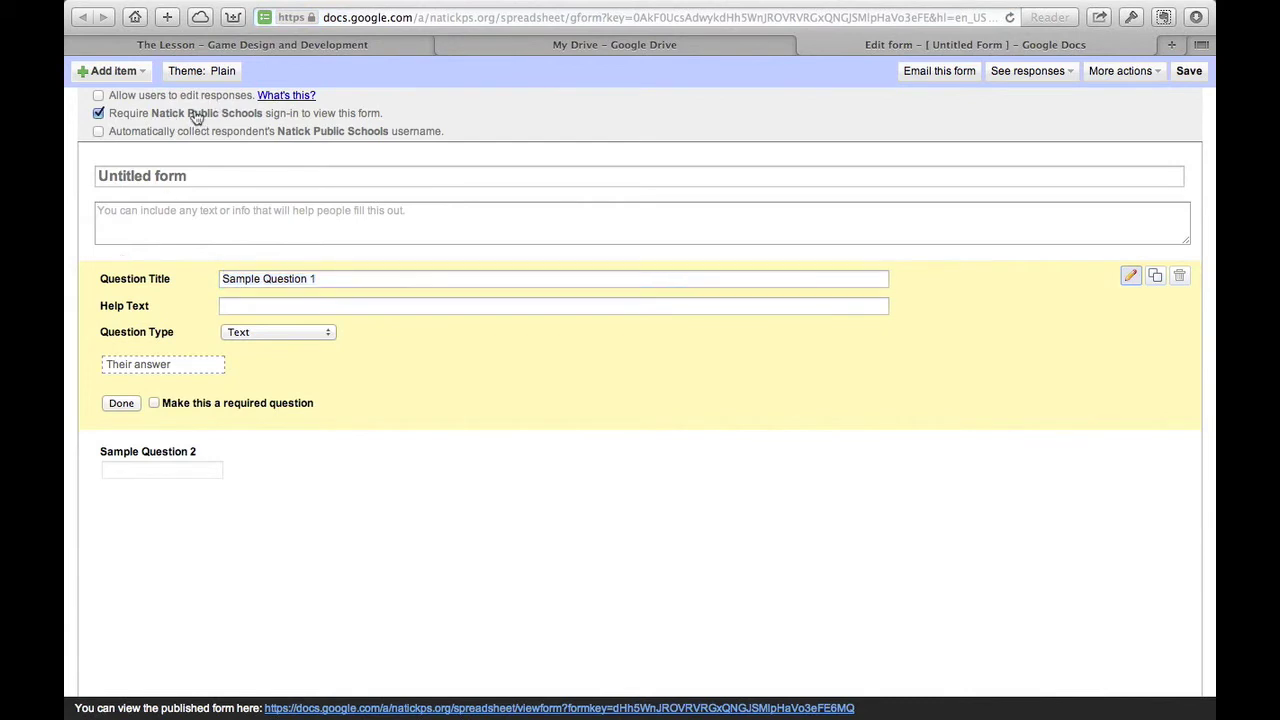
{"action": "left_click", "coordinate": [426, 415]}
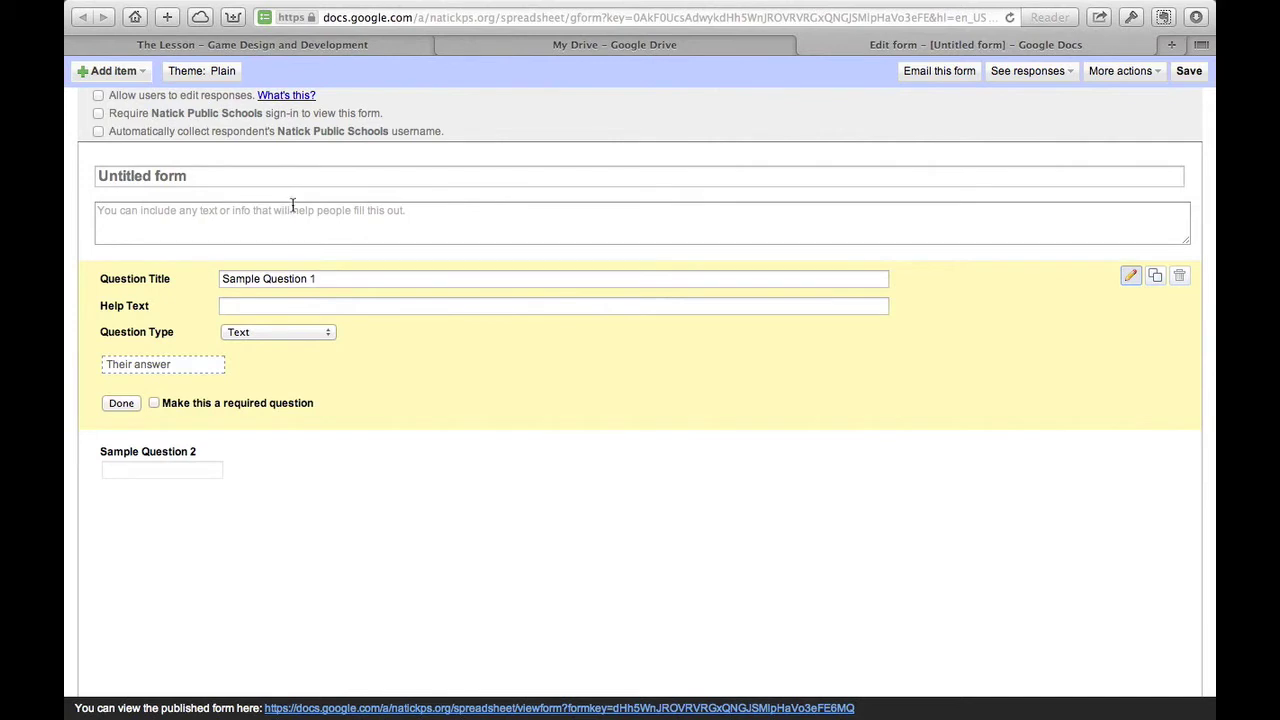
Replace 'Untitled form' with the title 'Example Project Grading Form'
{"action": "left_click", "coordinate": [268, 176]}
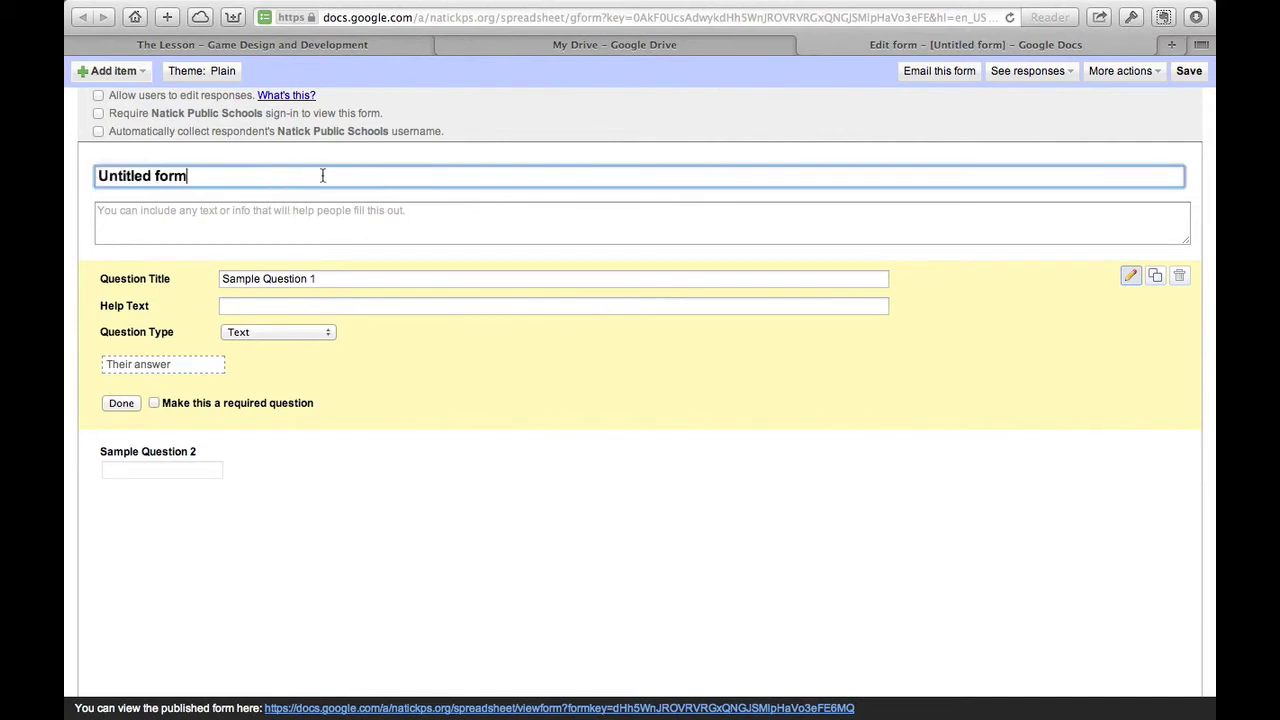
{"action": "left_click_drag", "start_coordinate": [189, 176], "coordinate": [77, 178]}
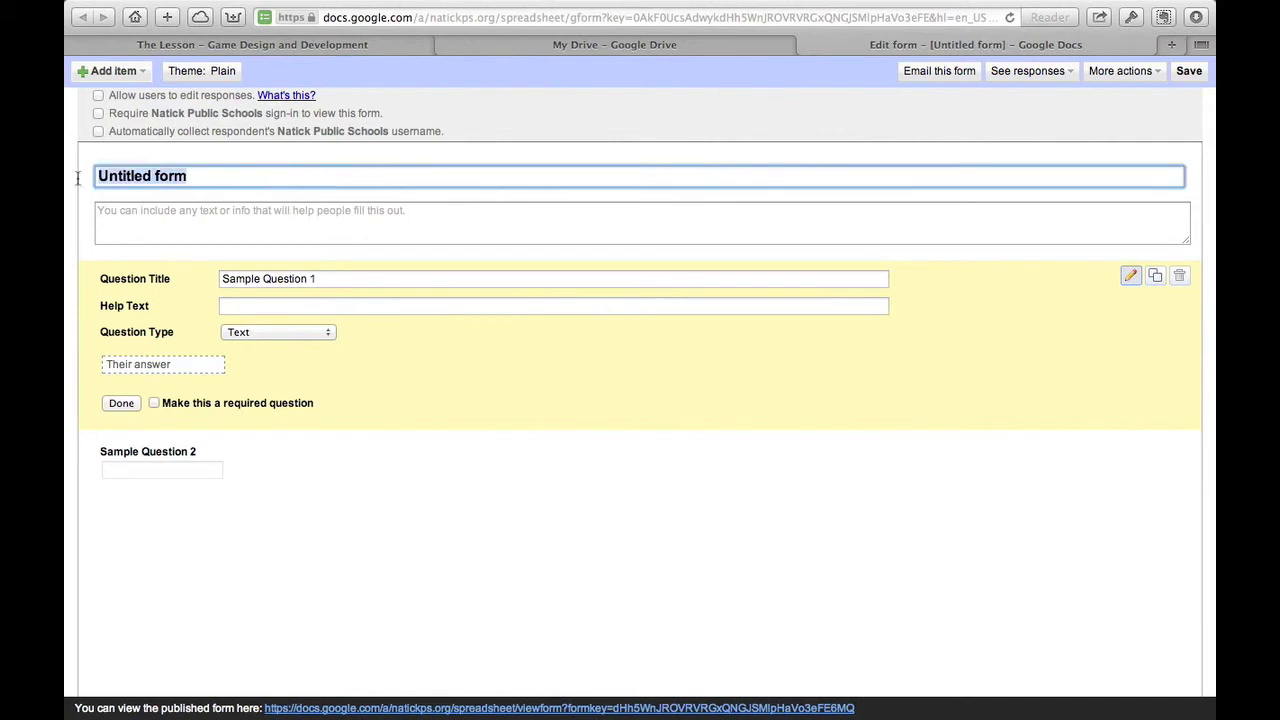
{"action": "type", "text": "Example Projec"}
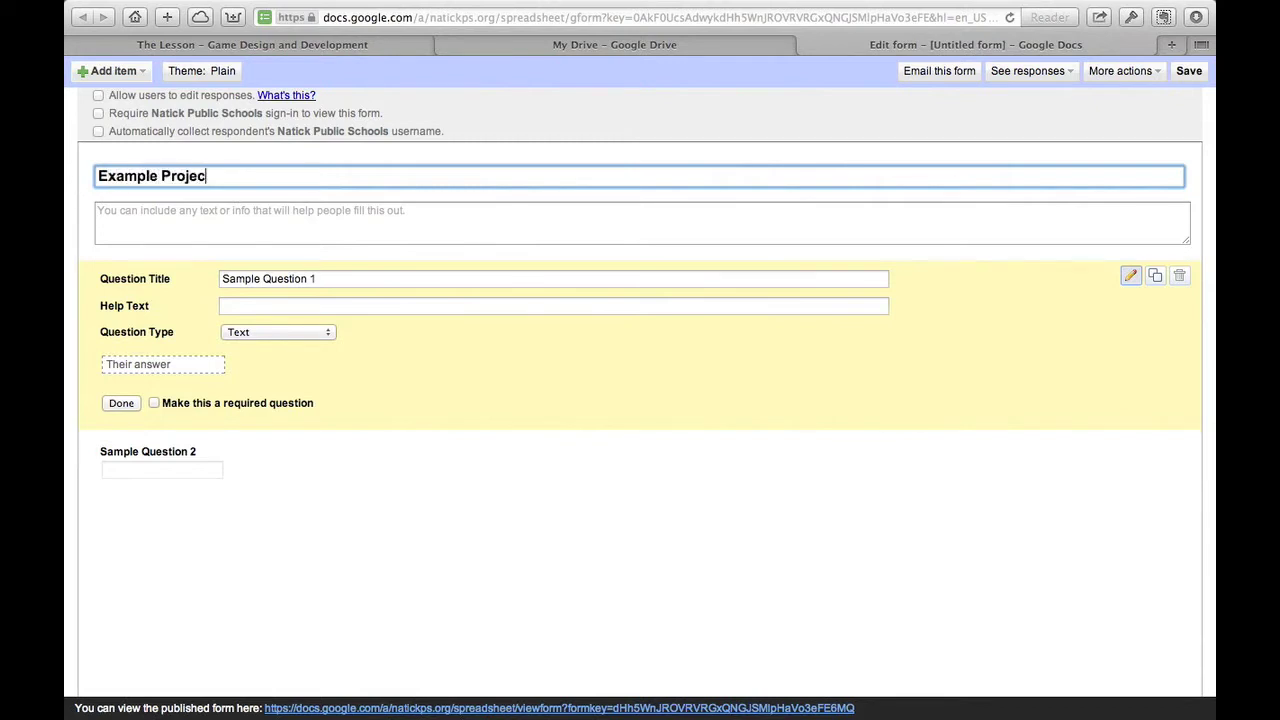
{"action": "type", "text": "t Grading Form"}
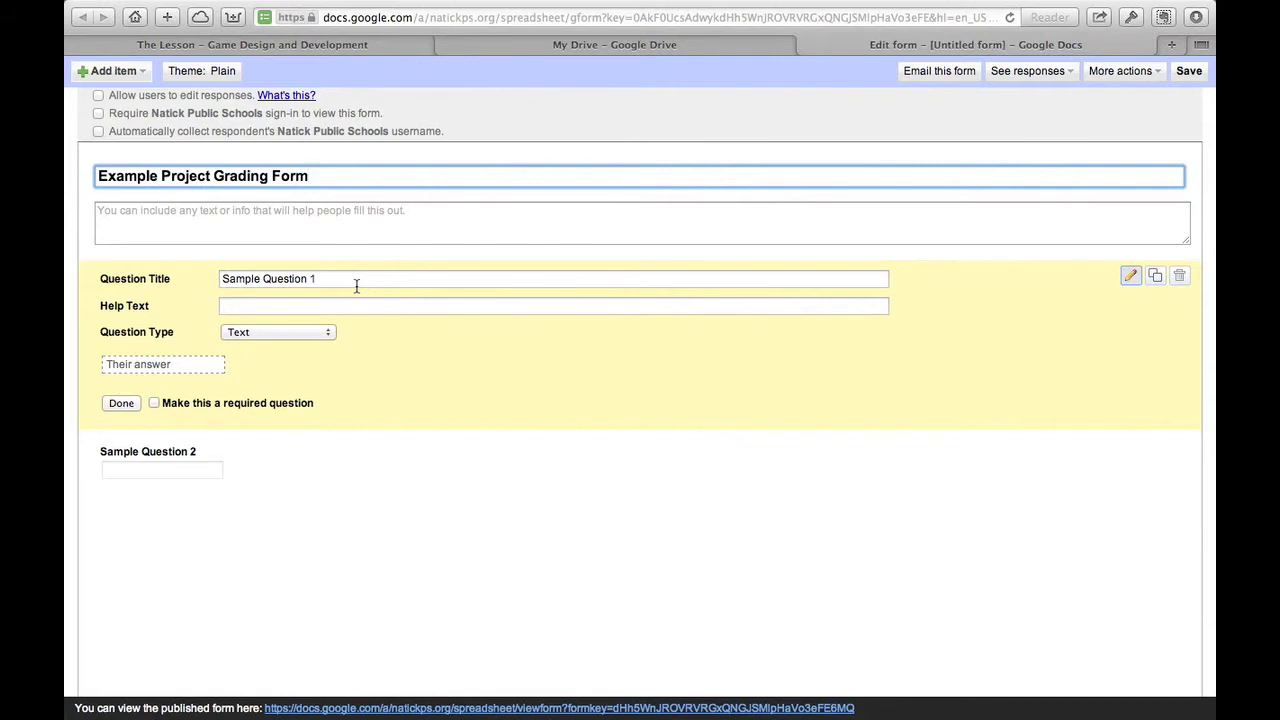
{"action": "left_click", "coordinate": [356, 281]}
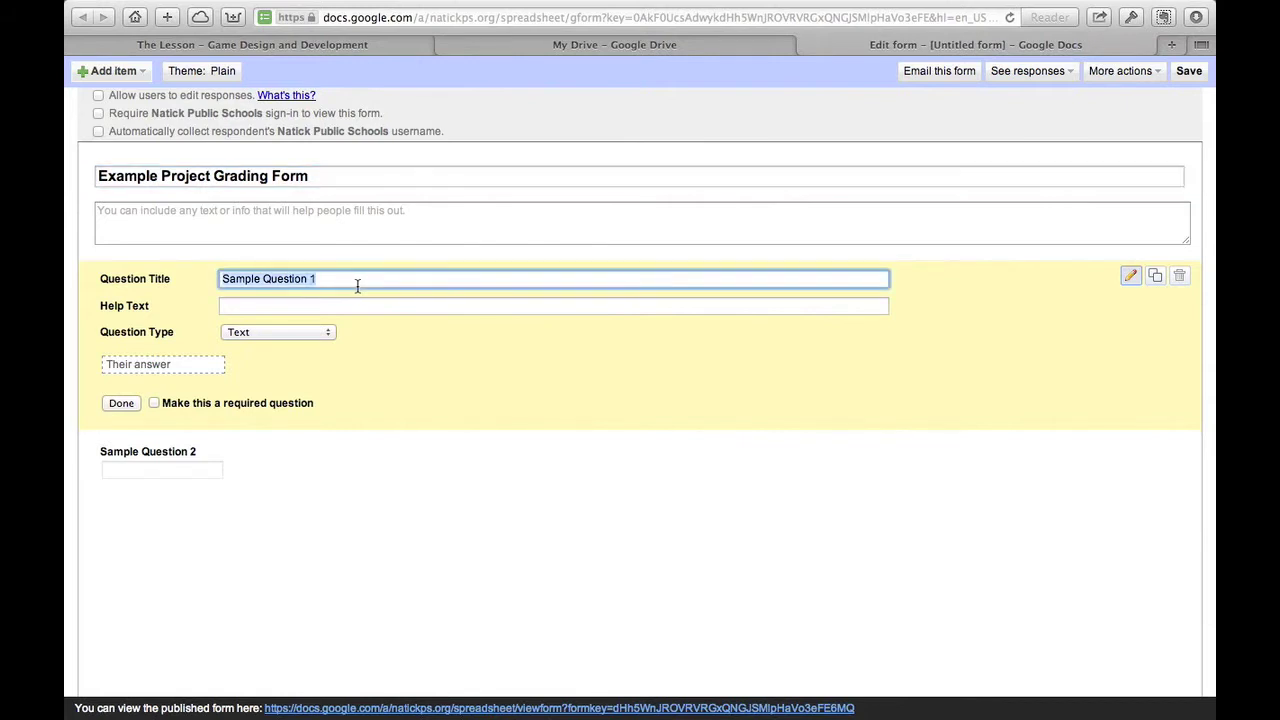
Retitle the first question 'Last Name' and mark it required
{"action": "type", "text": "Last Name"}
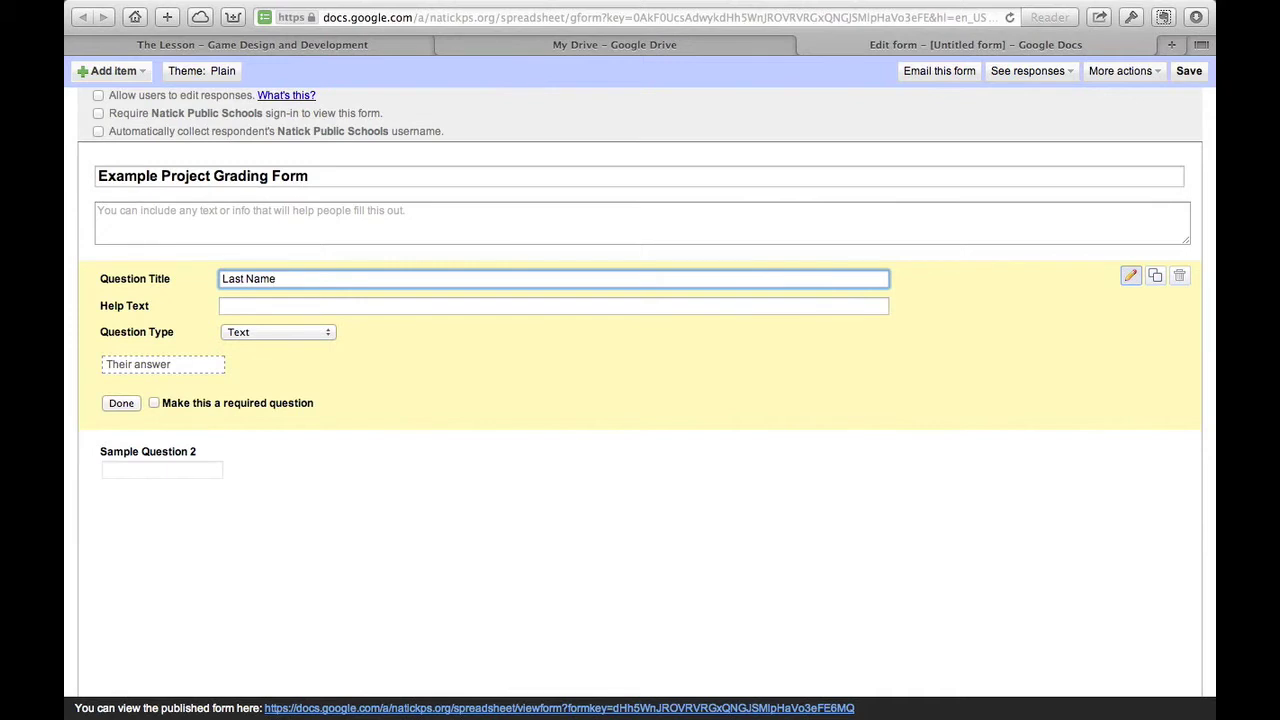
{"action": "left_click", "coordinate": [240, 409]}
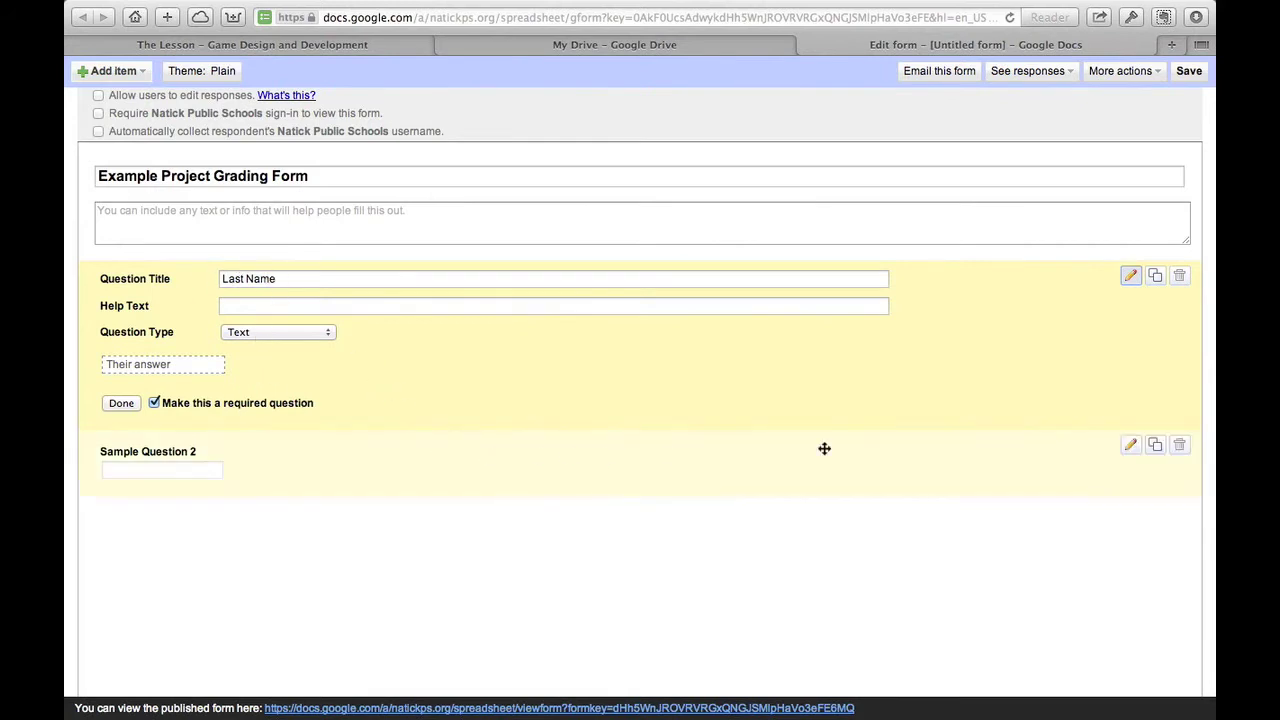
{"action": "left_click", "coordinate": [1130, 444]}
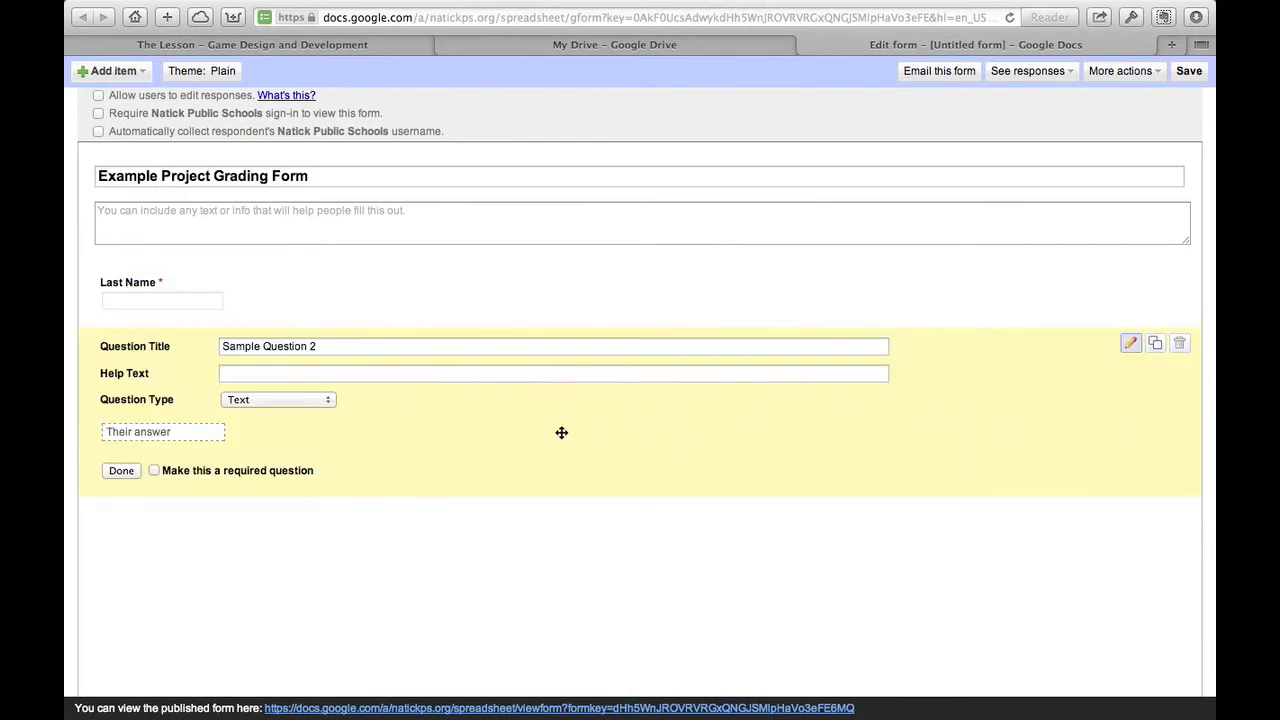
Change Sample Question 2 to a Grid question
{"action": "left_click", "coordinate": [305, 400]}
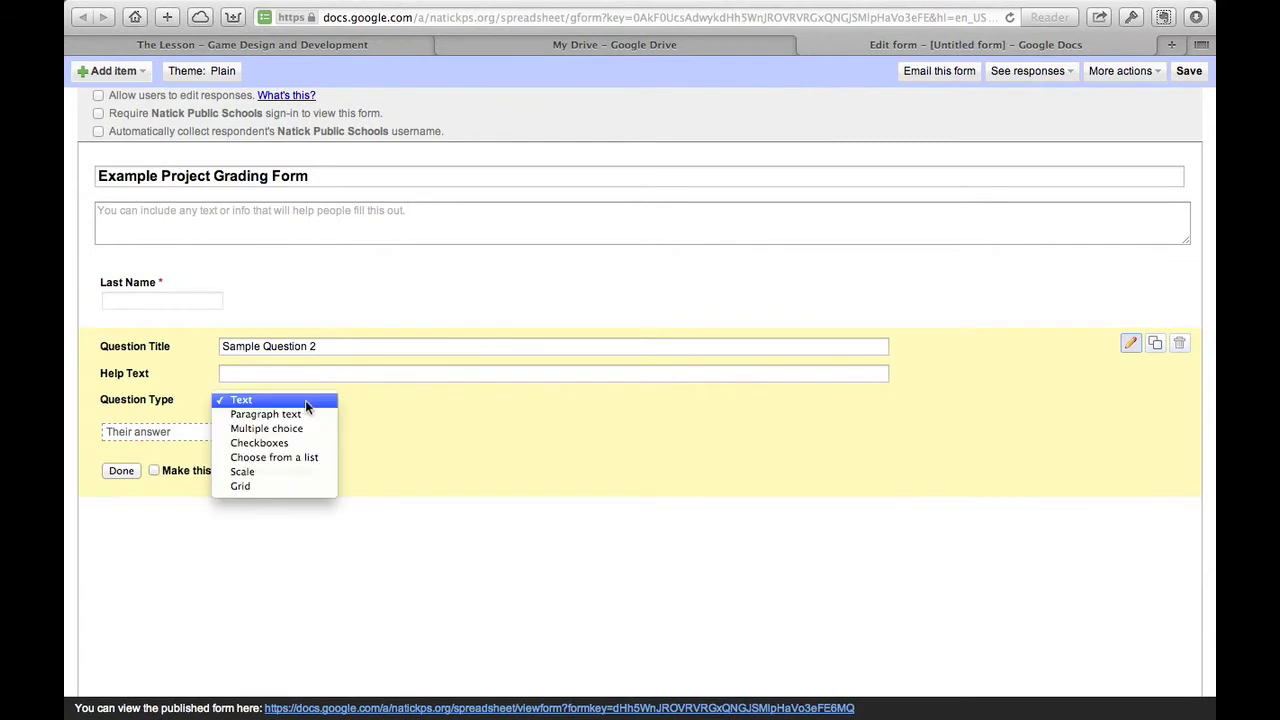
{"action": "left_click", "coordinate": [270, 489]}
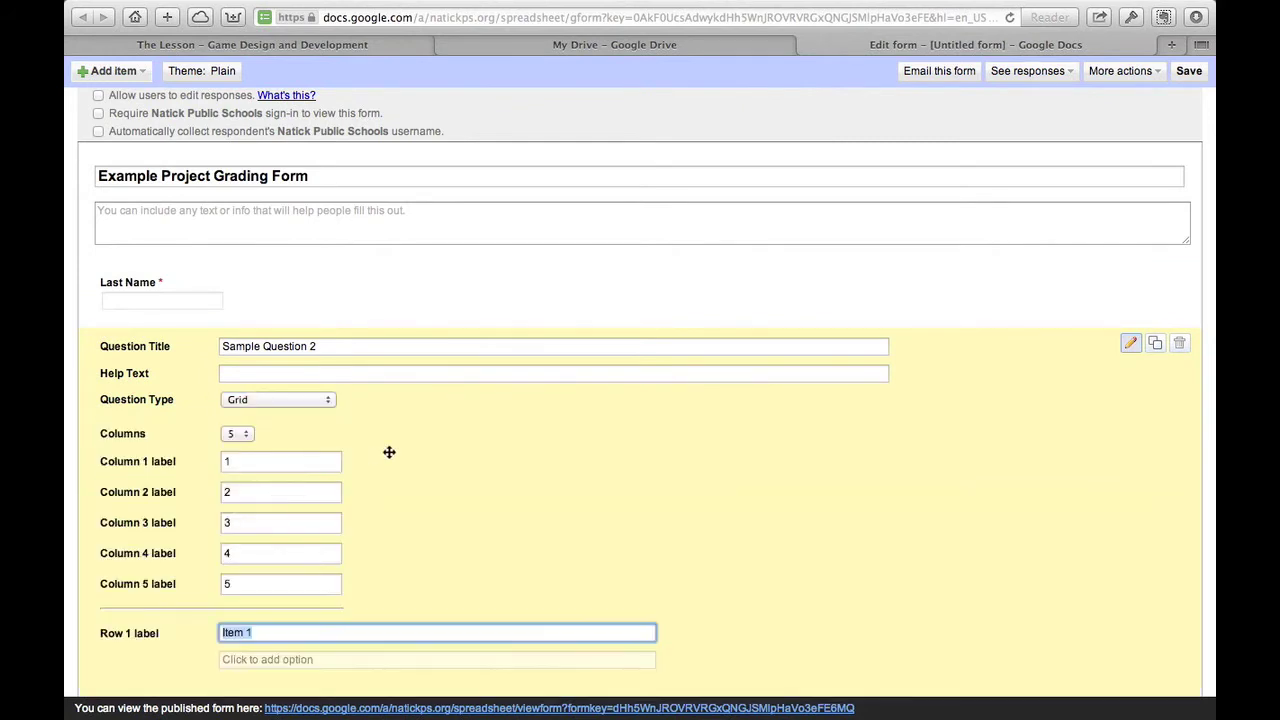
{"action": "left_click", "coordinate": [328, 400]}
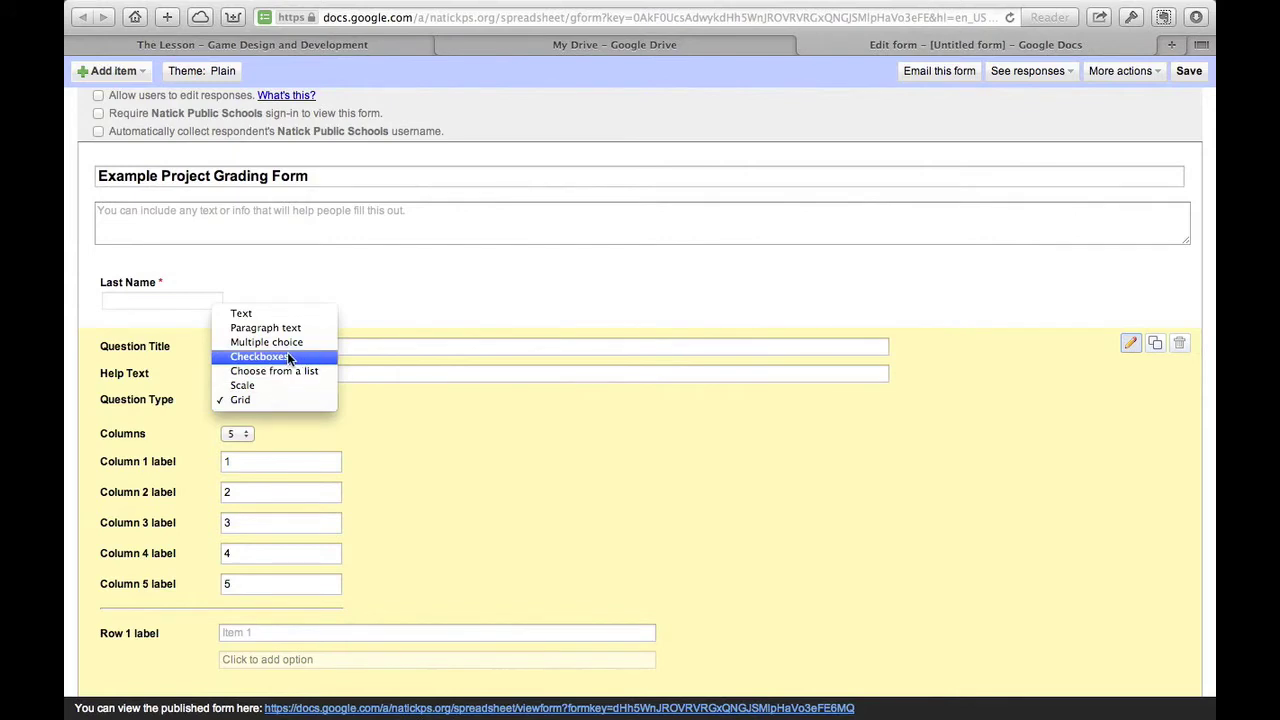
{"action": "left_click", "coordinate": [407, 424]}
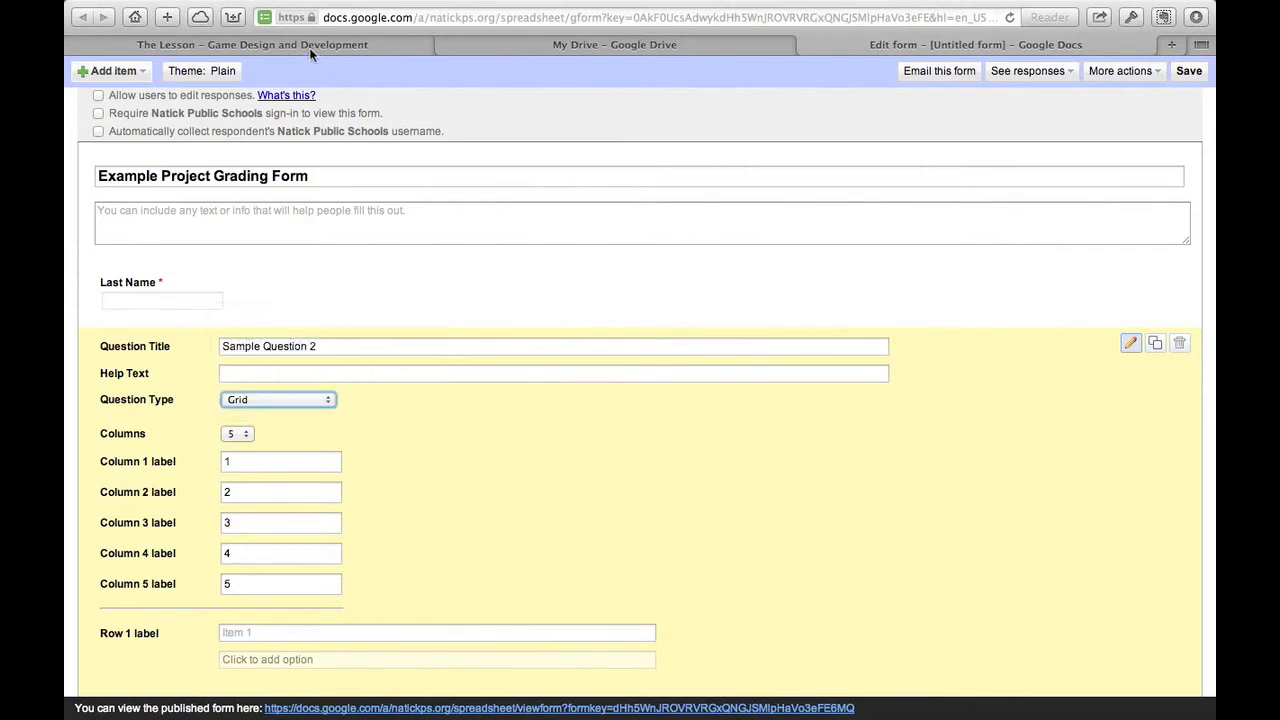
Check the rubric table's column headings on the lesson page
{"action": "left_click", "coordinate": [310, 48]}
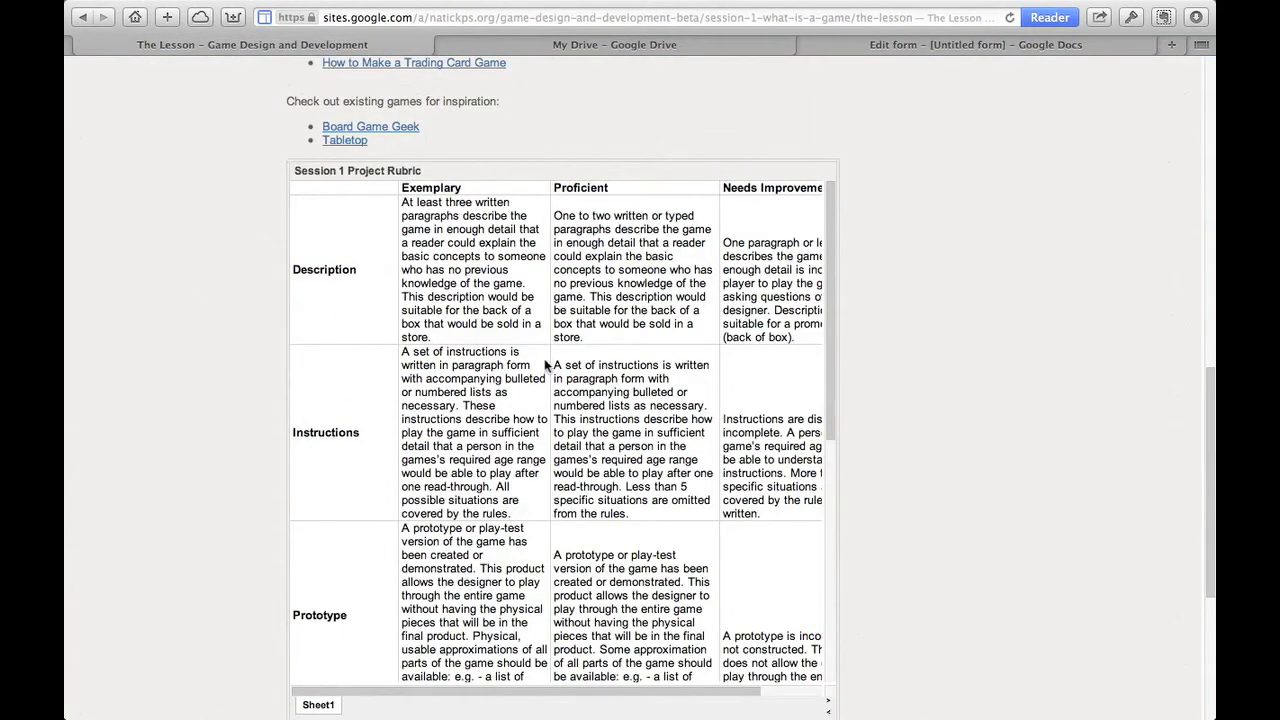
{"action": "left_click_drag", "start_coordinate": [403, 188], "coordinate": [843, 189]}
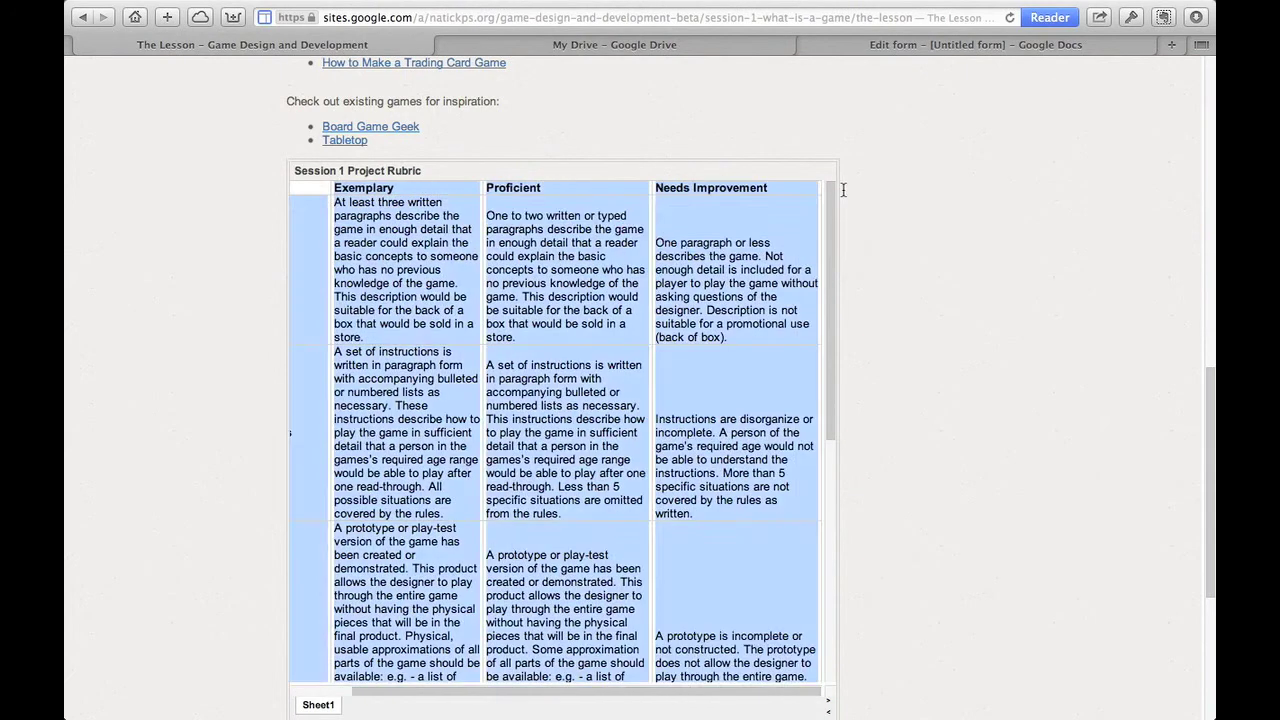
{"action": "left_click", "coordinate": [440, 258]}
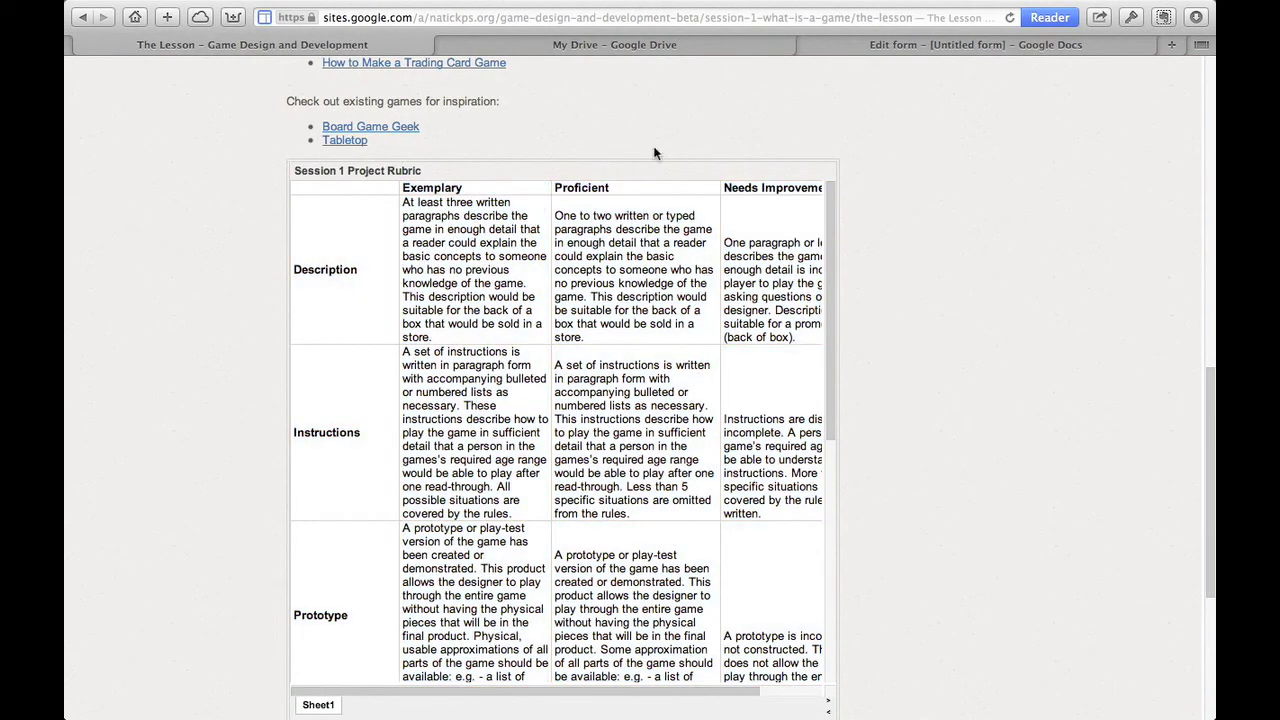
{"action": "left_click", "coordinate": [905, 50]}
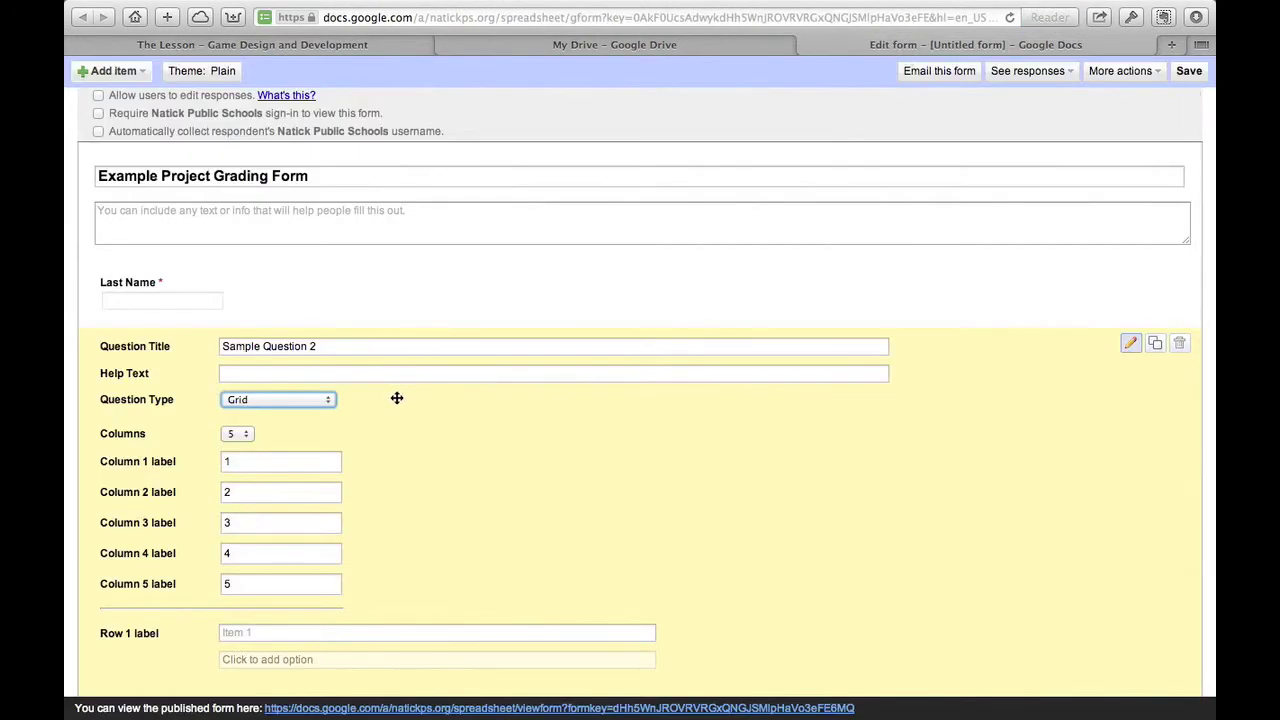
{"action": "left_click", "coordinate": [323, 48]}
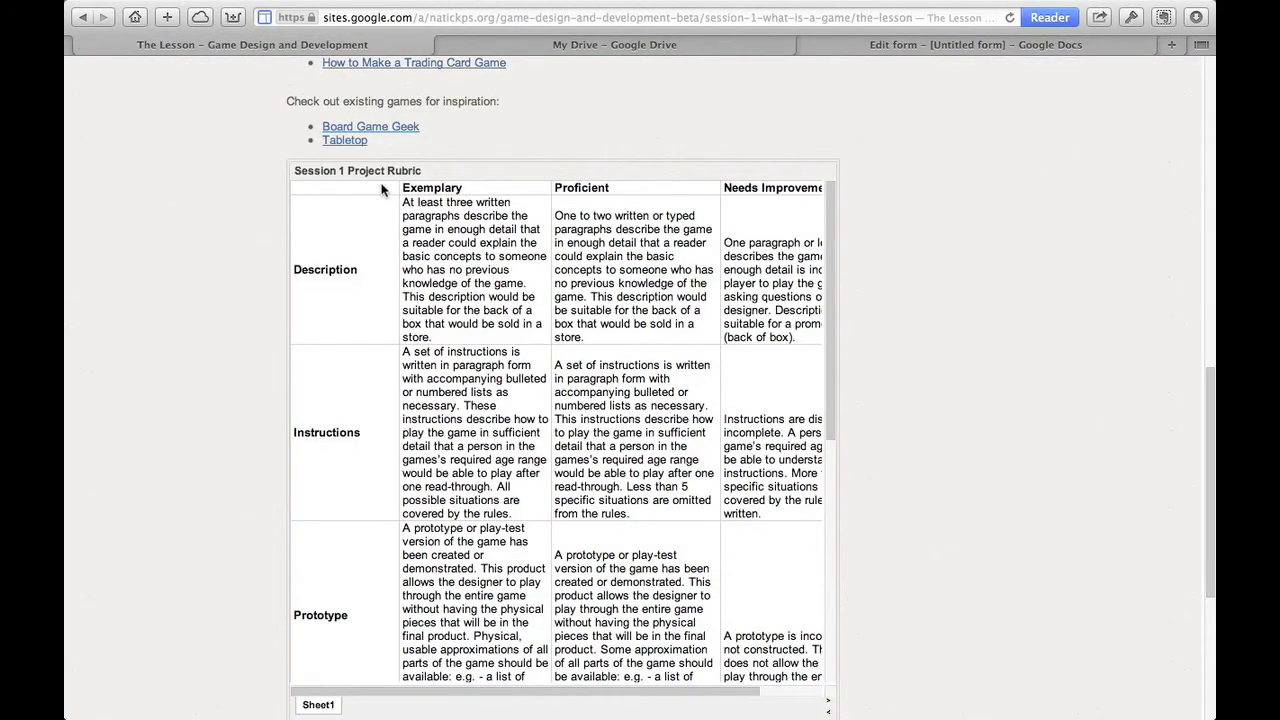
{"action": "left_click", "coordinate": [998, 44]}
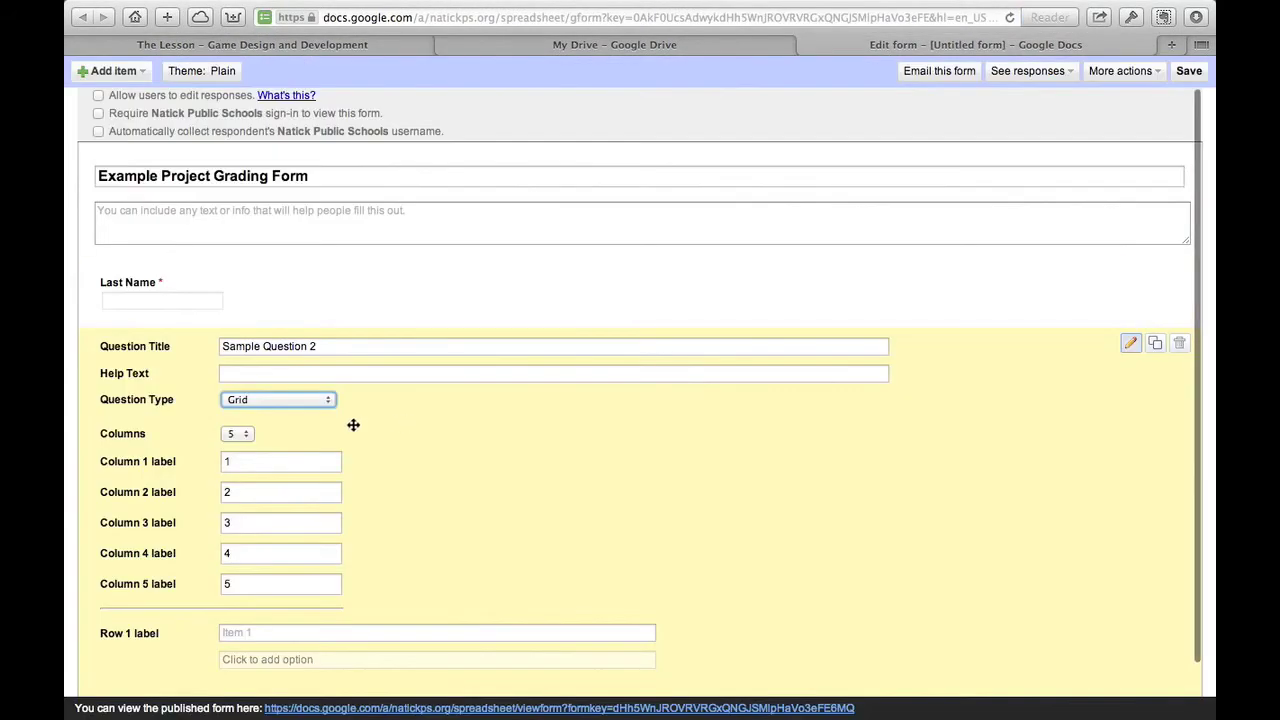
{"action": "left_click", "coordinate": [350, 44]}
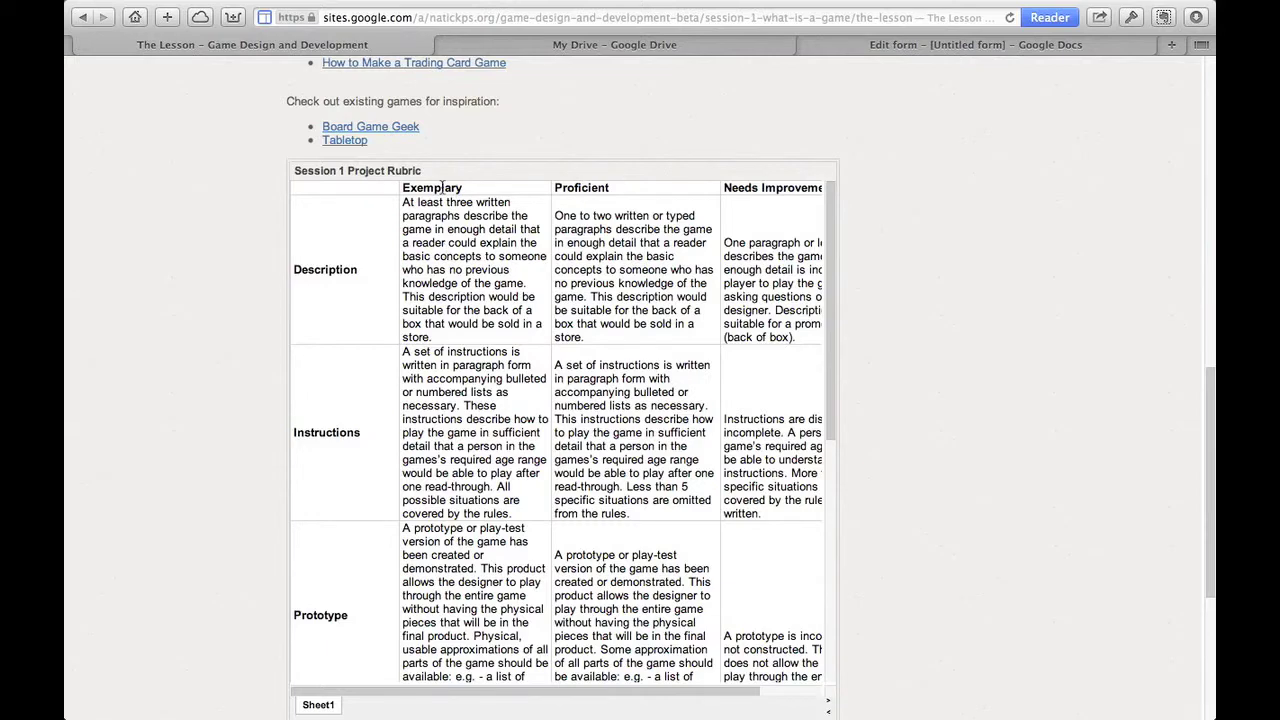
{"action": "scroll", "coordinate": [760, 200], "scroll_direction": "right", "scroll_amount": 3}
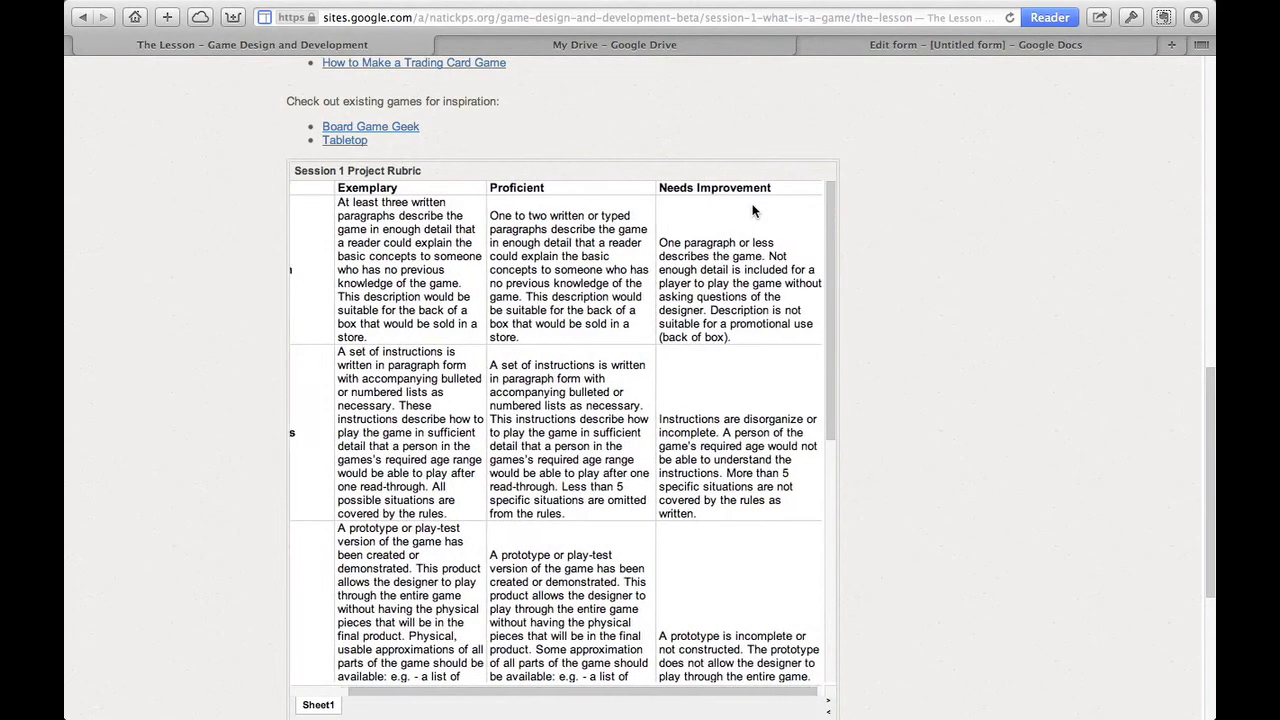
{"action": "left_click", "coordinate": [903, 44]}
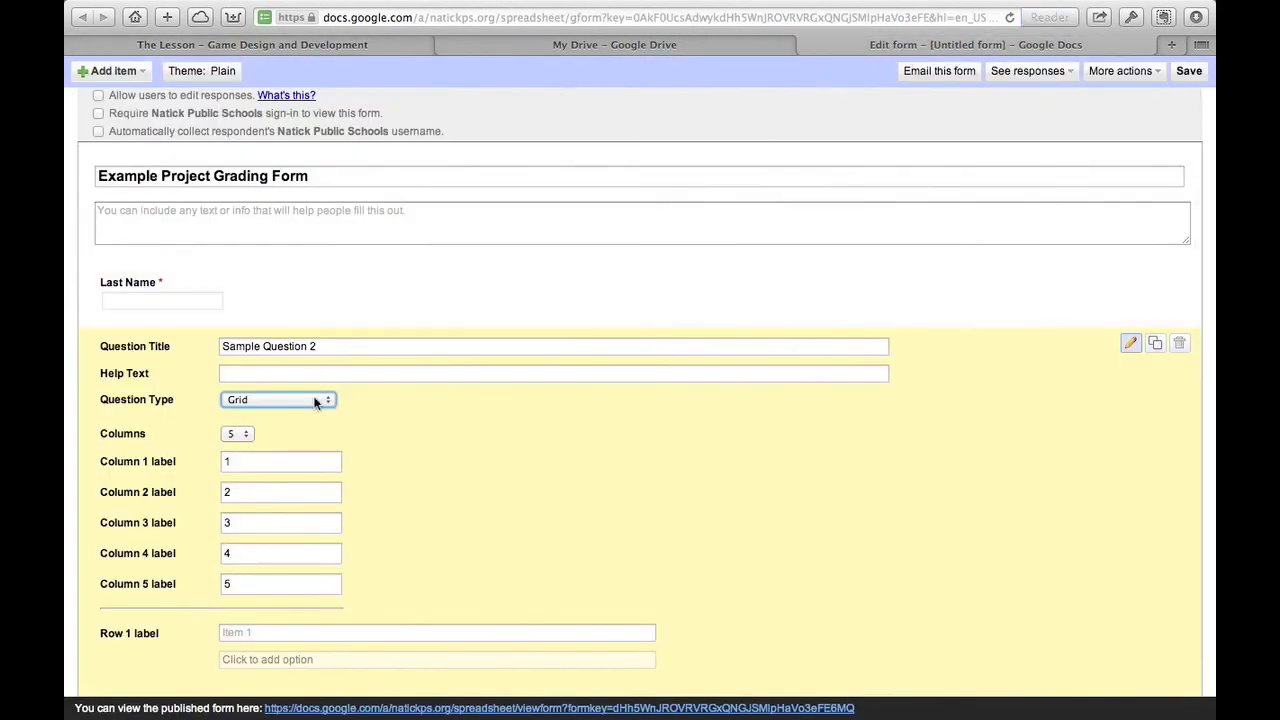
Set the grid to 3 columns labelled Exemplary, Proficient and Needs Improvement
{"action": "double_click", "coordinate": [275, 464]}
{"action": "type", "text": "E"}
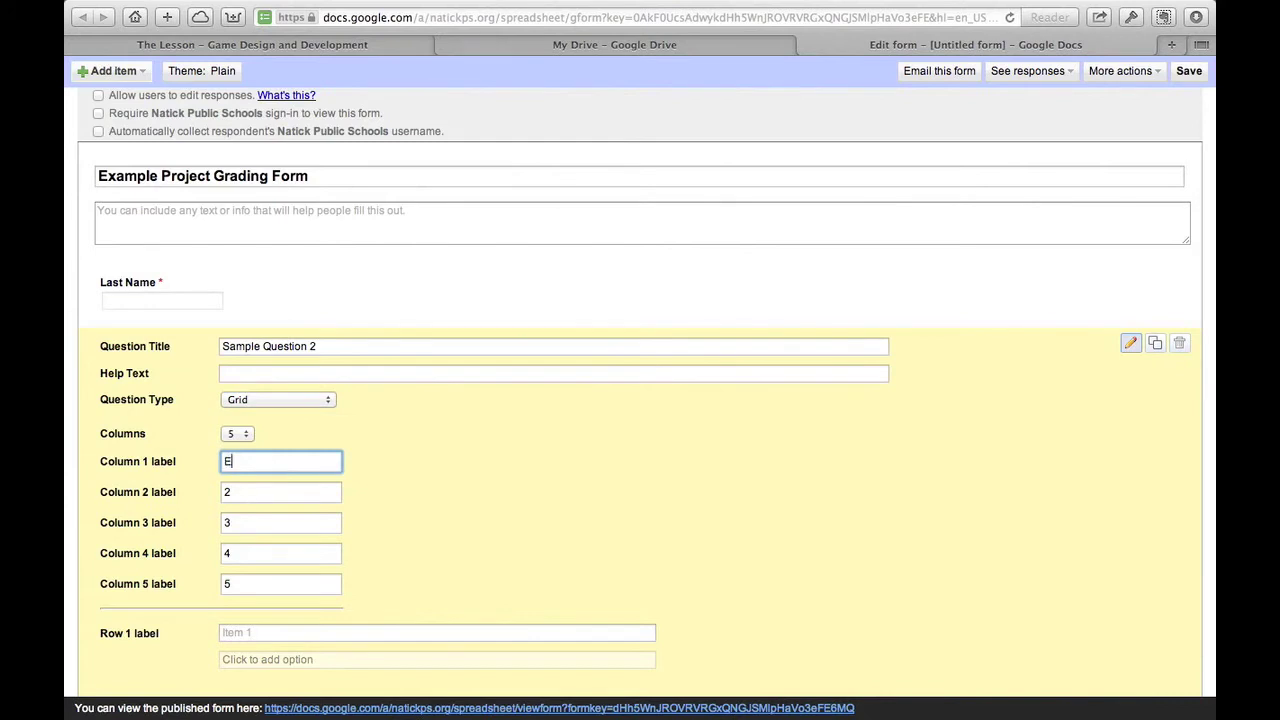
{"action": "type", "text": "xe"}
{"action": "left_click", "coordinate": [243, 436]}
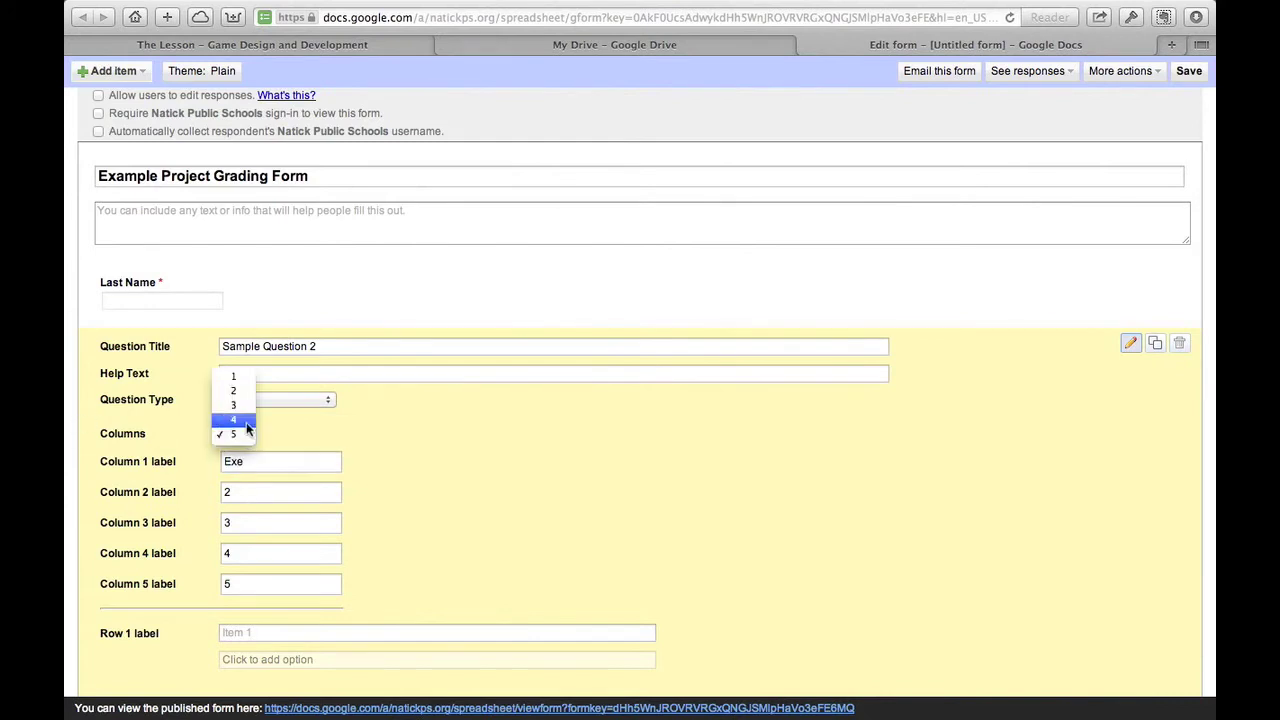
{"action": "left_click", "coordinate": [236, 405]}
{"action": "left_click", "coordinate": [269, 461]}
{"action": "type", "text": "m"}
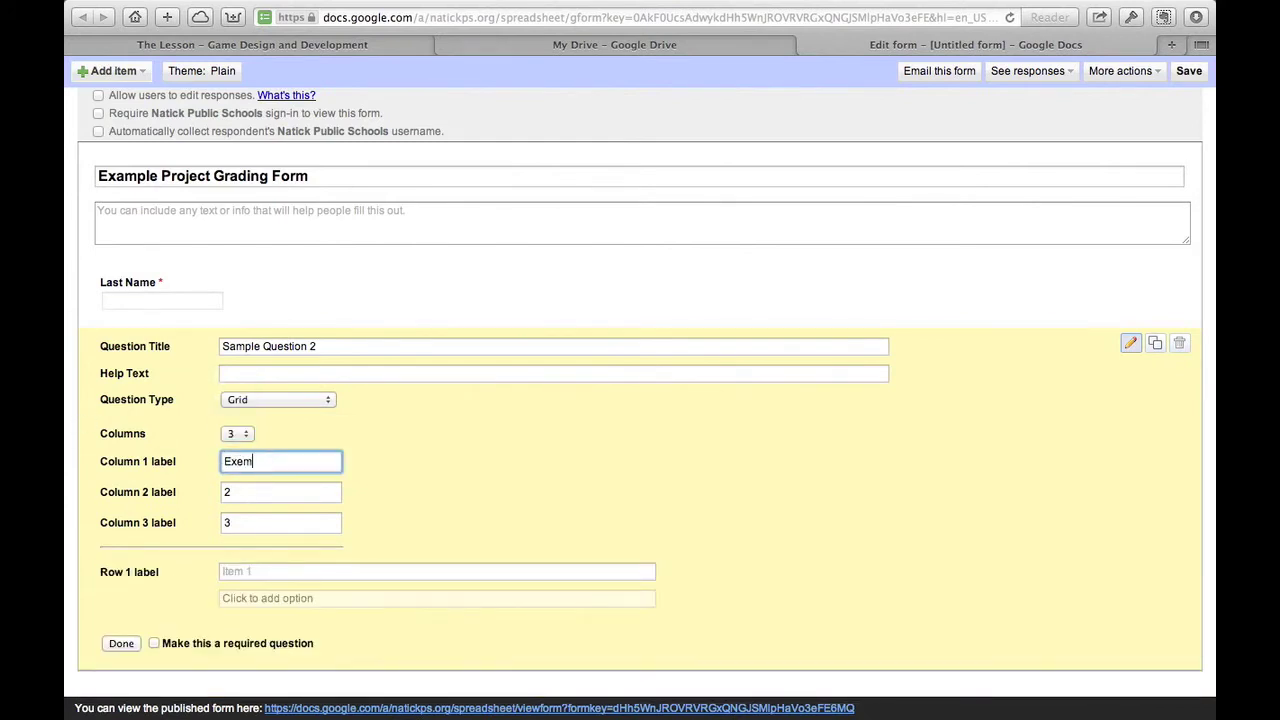
{"action": "type", "text": "plary"}
{"action": "key", "text": "Tab"}
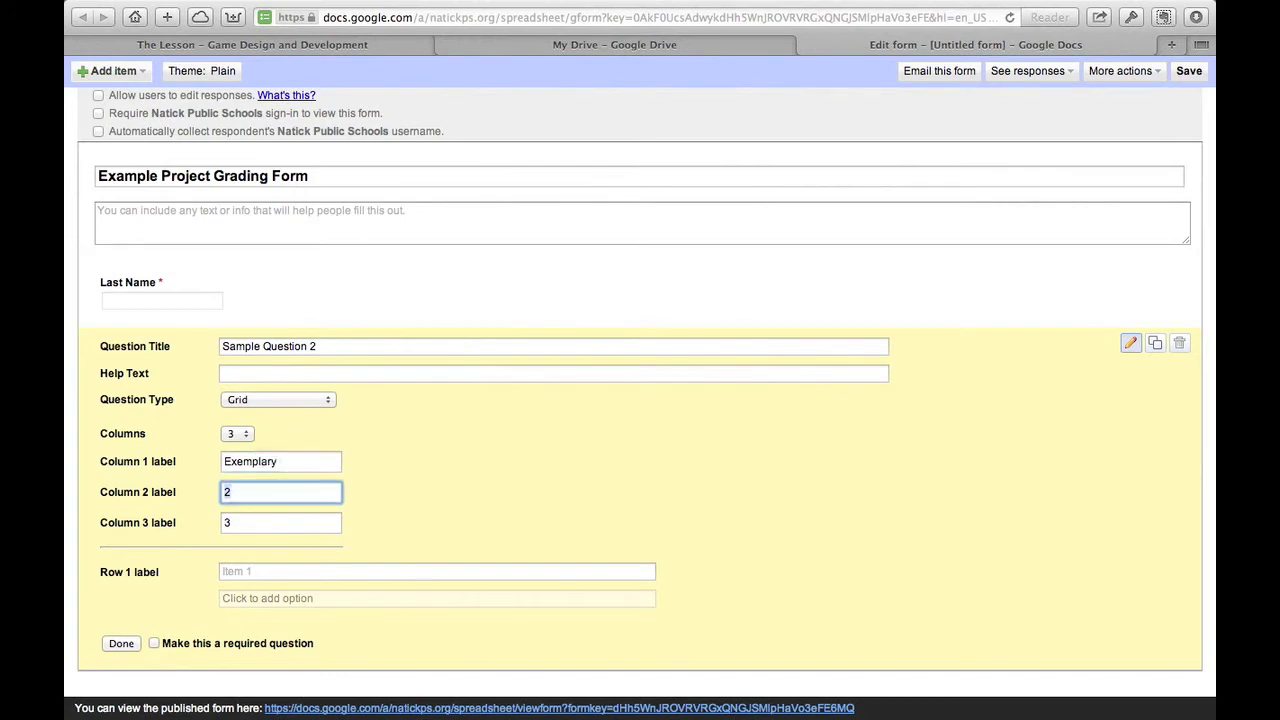
{"action": "type", "text": "Proficient"}
{"action": "key", "text": "Tab"}
{"action": "type", "text": "N"}
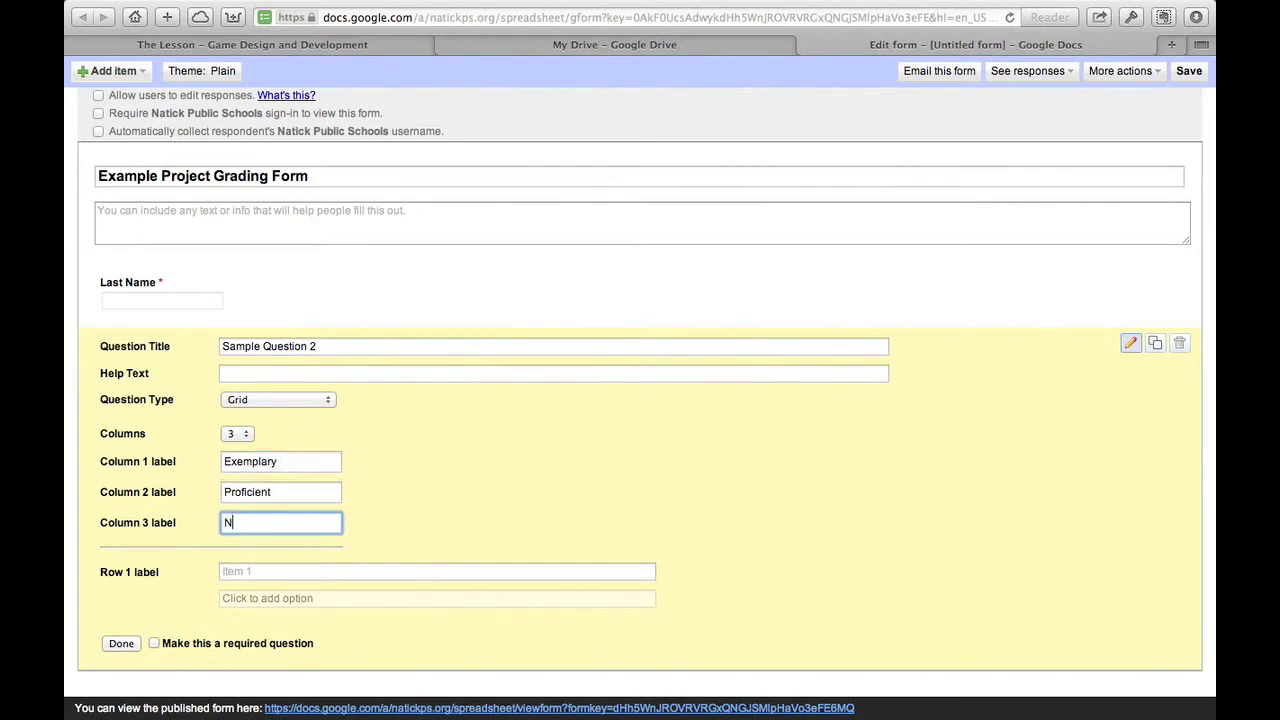
{"action": "type", "text": "eeds Improvement"}
Rename the grid question to 'Rubric'
{"action": "triple_click", "coordinate": [338, 350]}
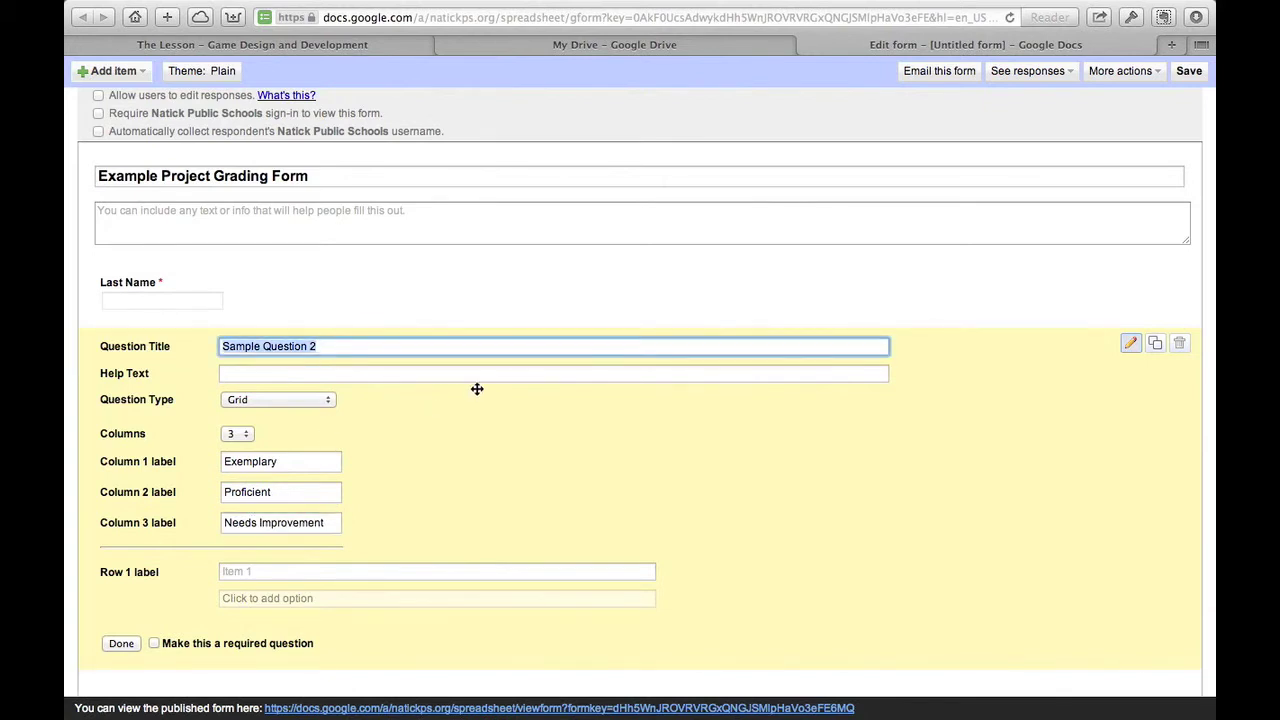
{"action": "type", "text": "R"}
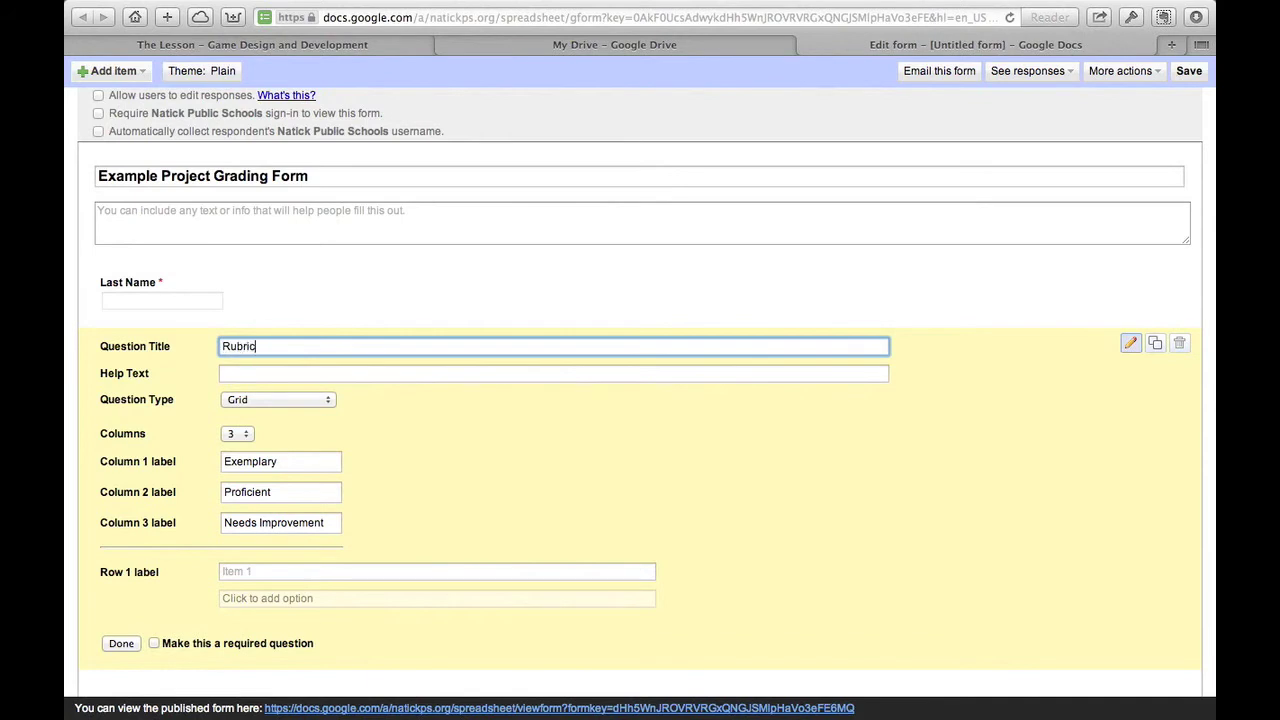
{"action": "type", "text": "ubric"}
{"action": "left_click", "coordinate": [302, 578]}
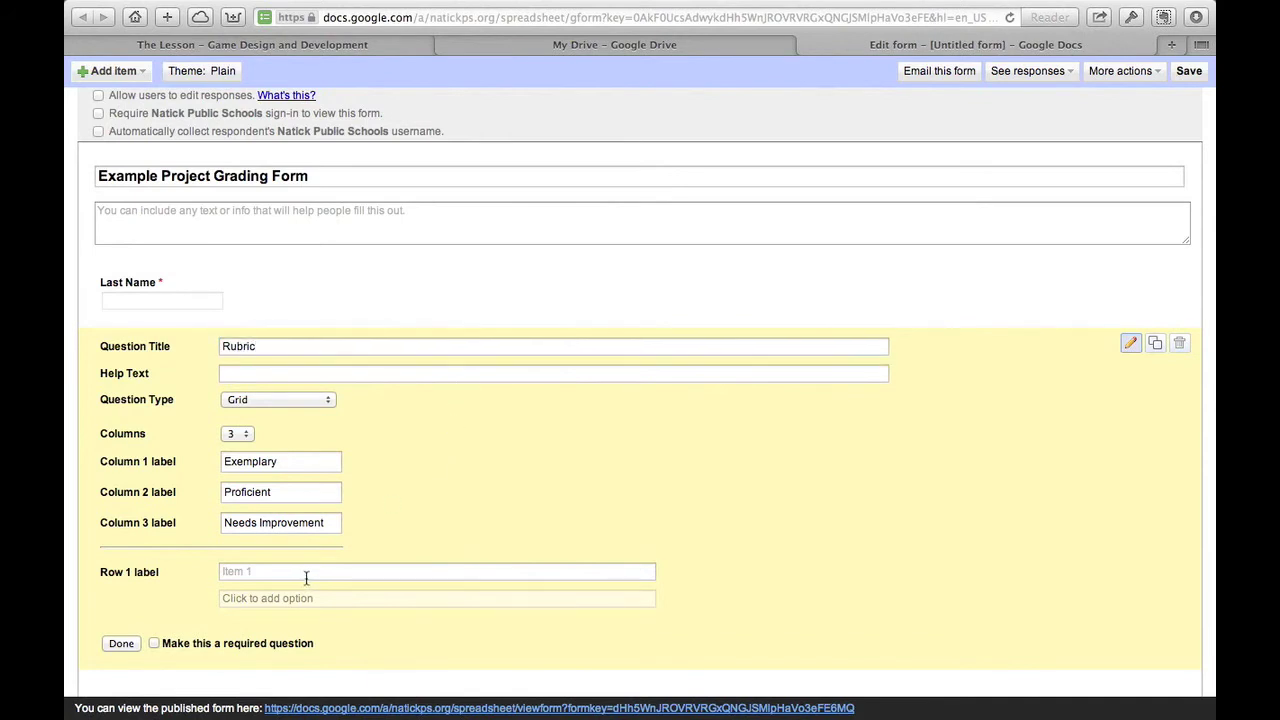
{"action": "left_click", "coordinate": [677, 46]}
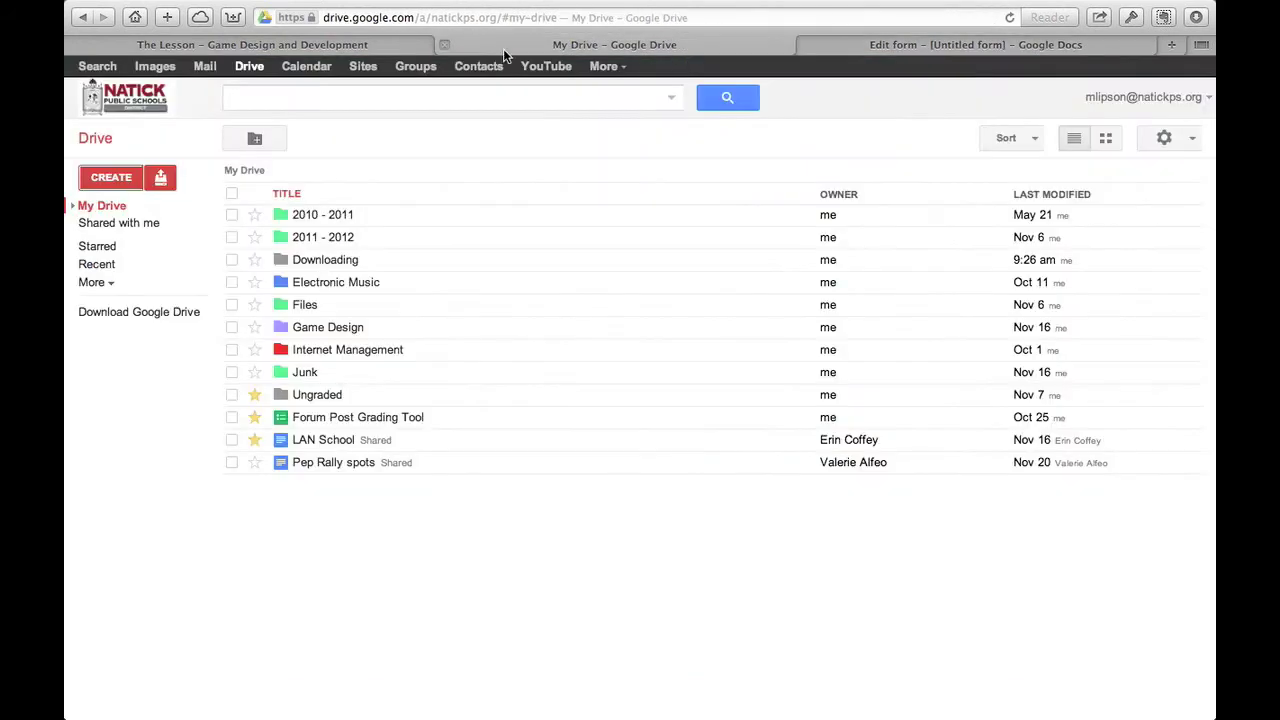
{"action": "left_click", "coordinate": [362, 48]}
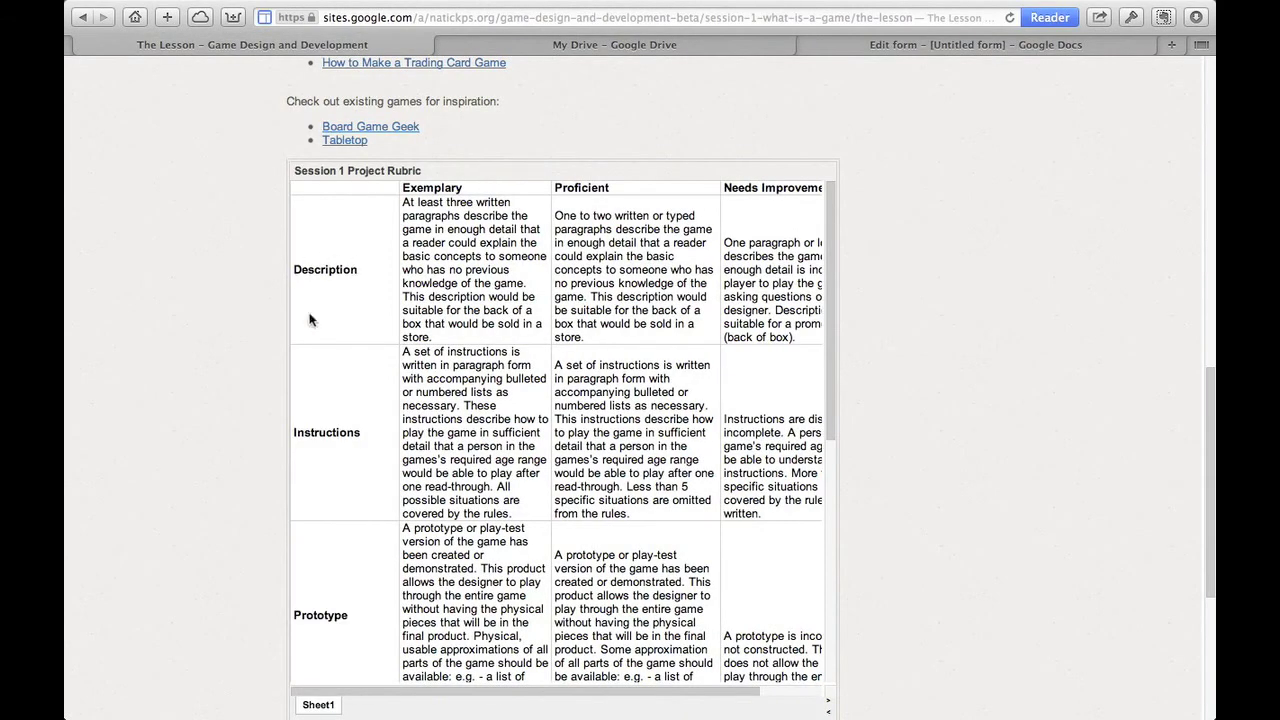
{"action": "scroll", "coordinate": [358, 385], "scroll_direction": "down", "scroll_amount": 2}
{"action": "scroll", "coordinate": [336, 403], "scroll_direction": "down", "scroll_amount": 8}
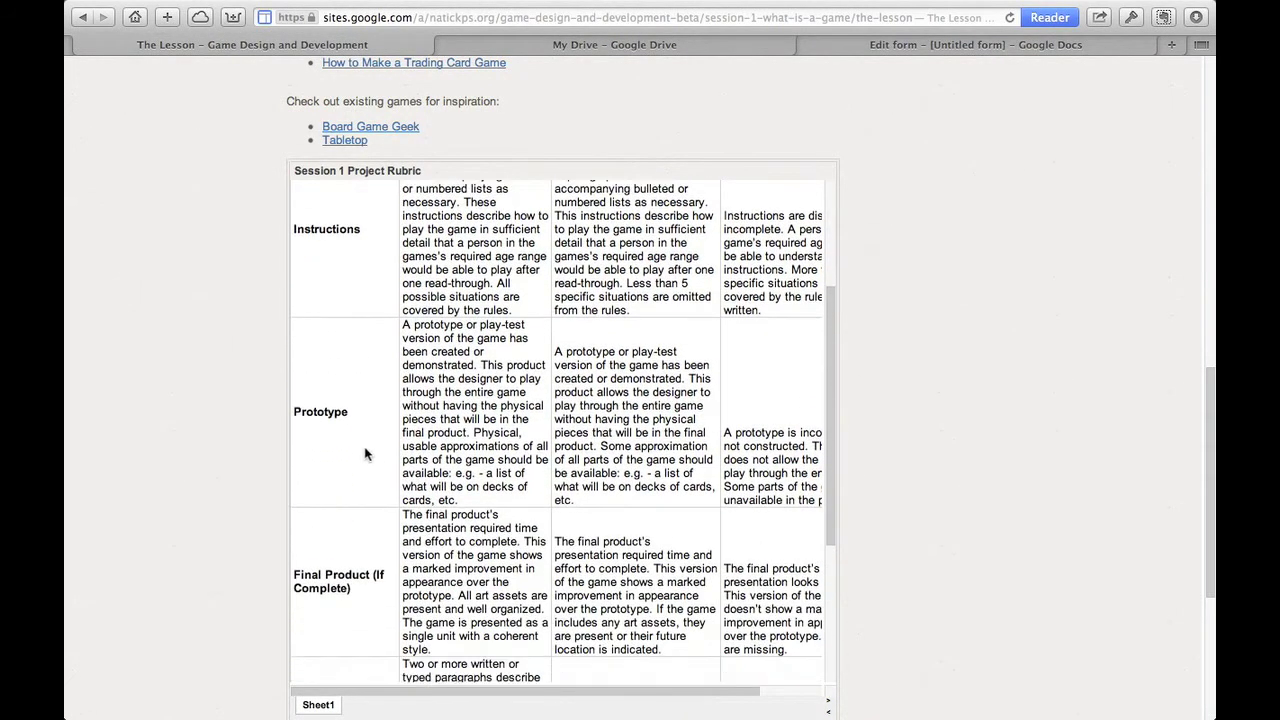
{"action": "scroll", "coordinate": [330, 414], "scroll_direction": "down", "scroll_amount": 2}
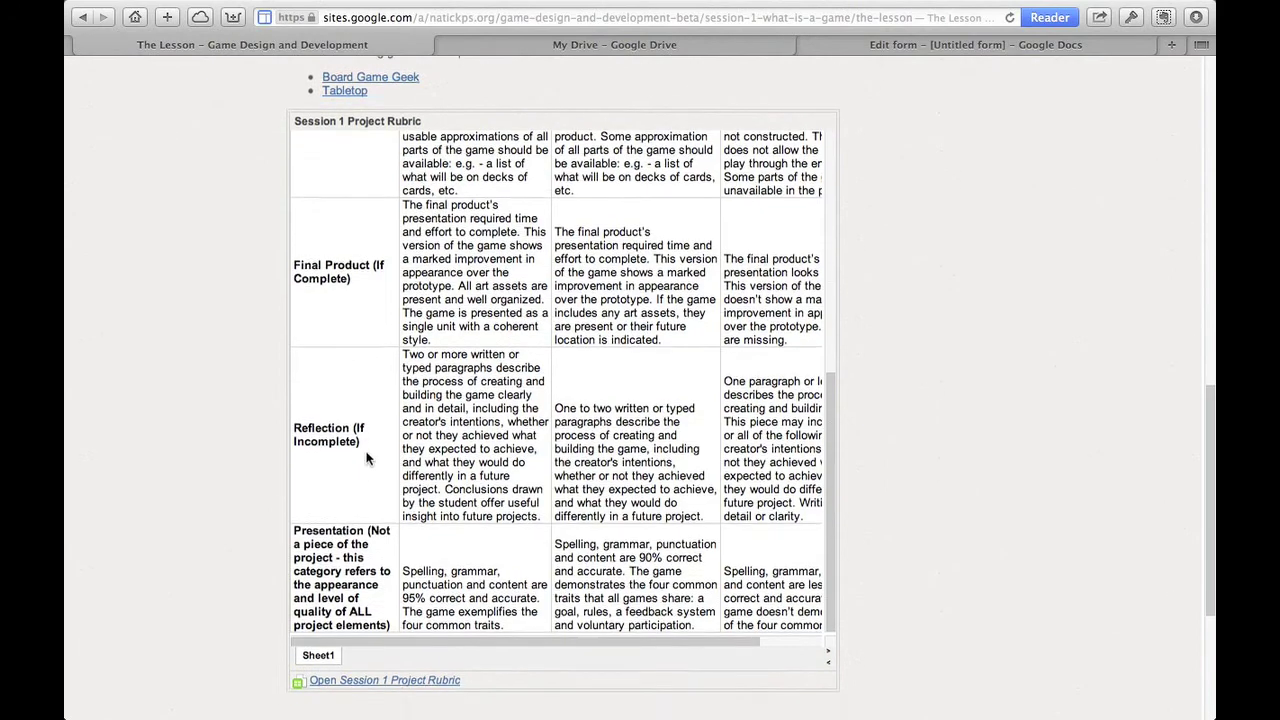
{"action": "scroll", "coordinate": [452, 308], "scroll_direction": "up", "scroll_amount": 10}
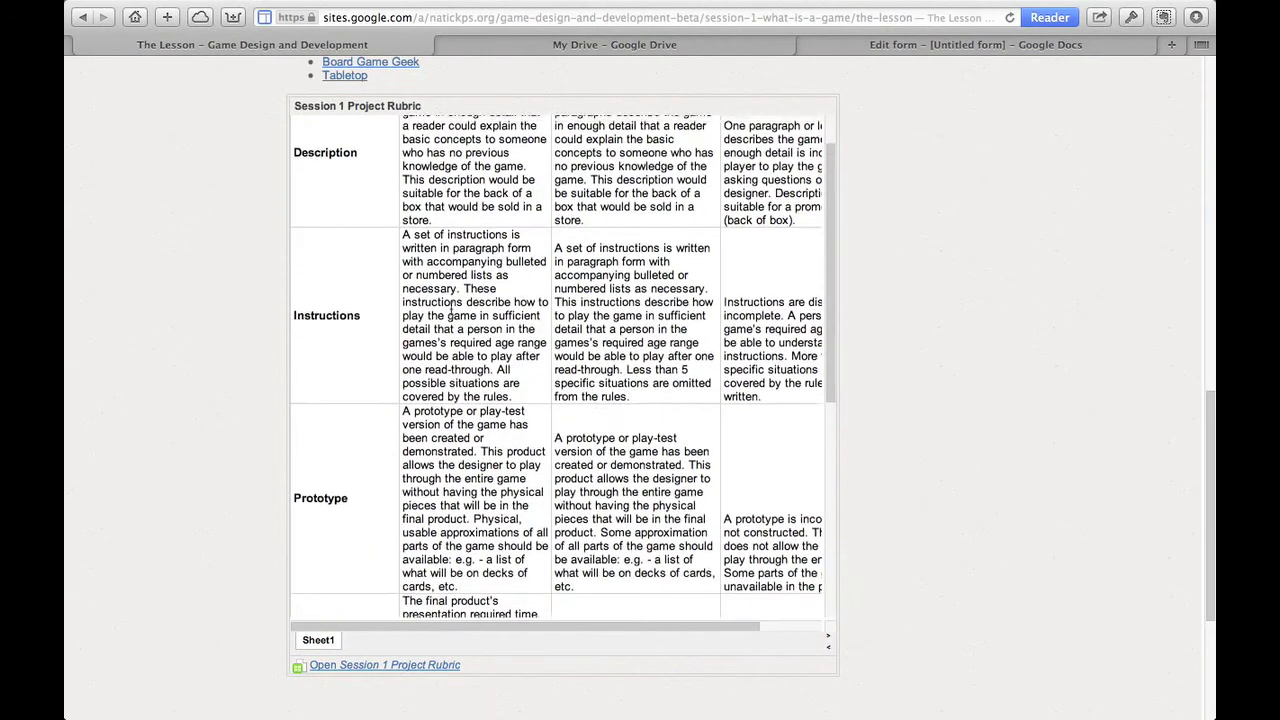
{"action": "left_click", "coordinate": [945, 42]}
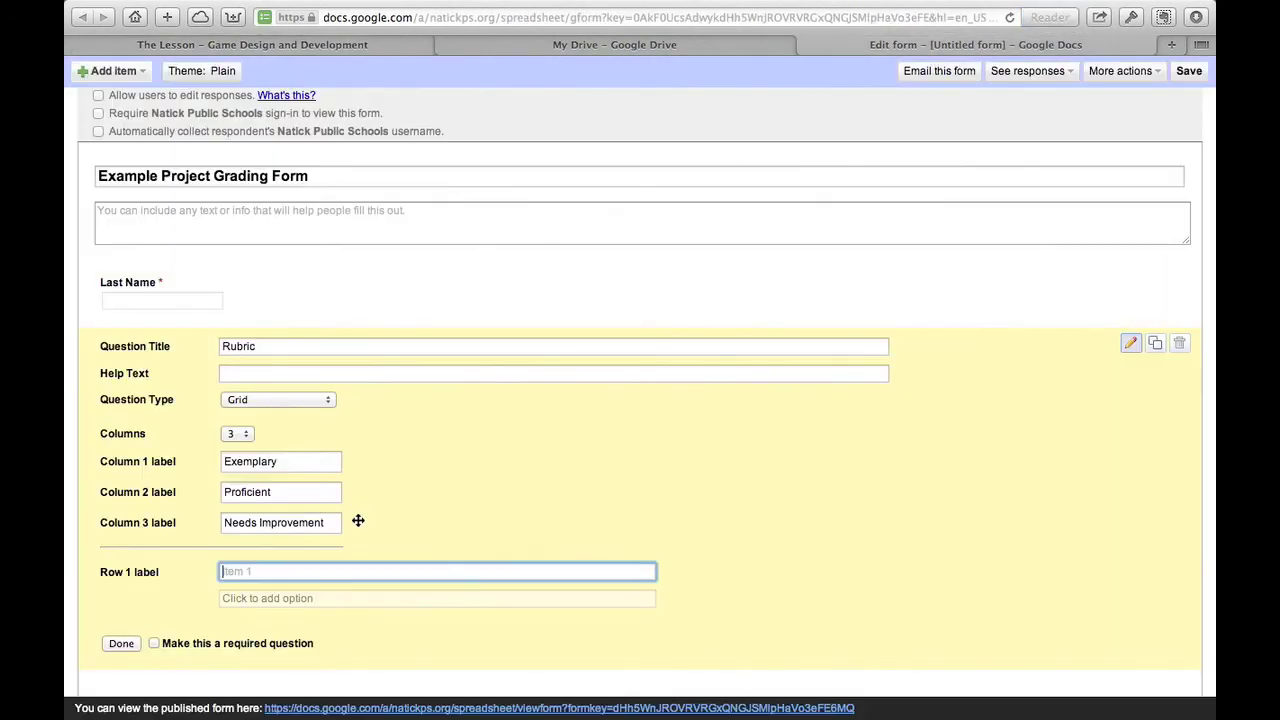
Add rows Description, Instructions, Prototype, Final Product, Reflection and Presentation to the grid
{"action": "type", "text": "Description"}
{"action": "key", "text": "Return"}
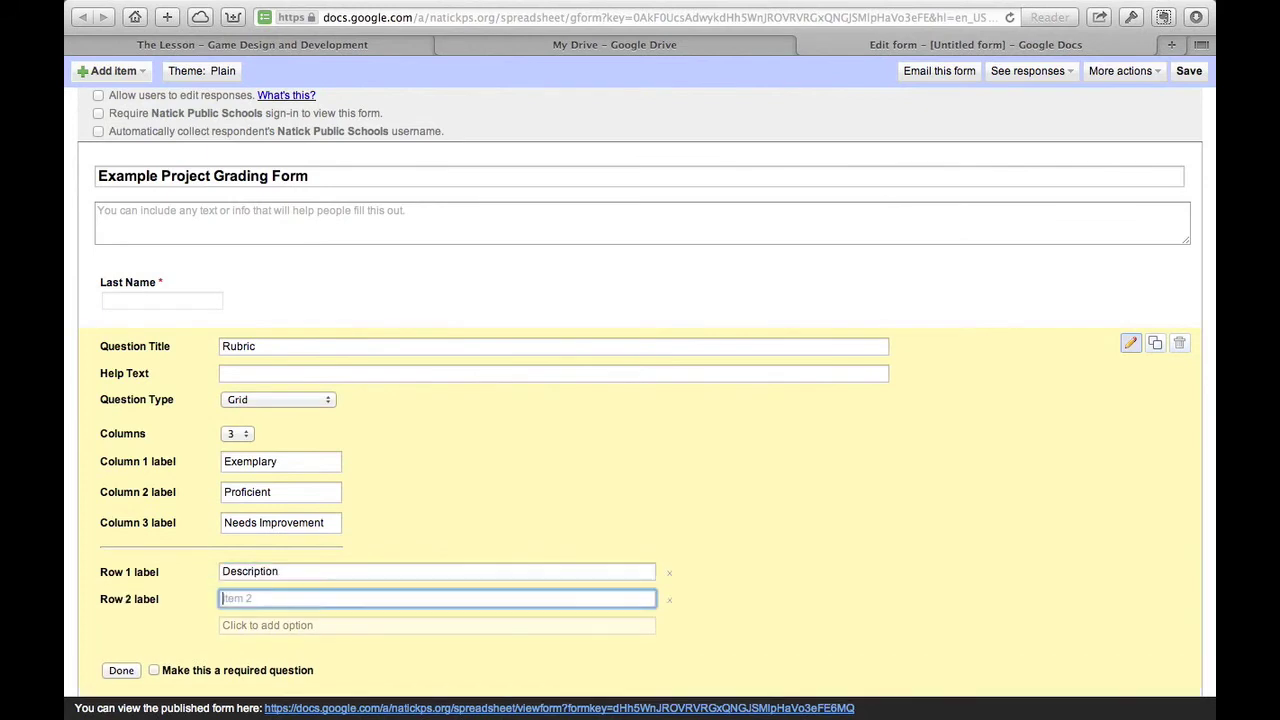
{"action": "type", "text": "Instructions"}
{"action": "key", "text": "Return"}
{"action": "type", "text": "Pr"}
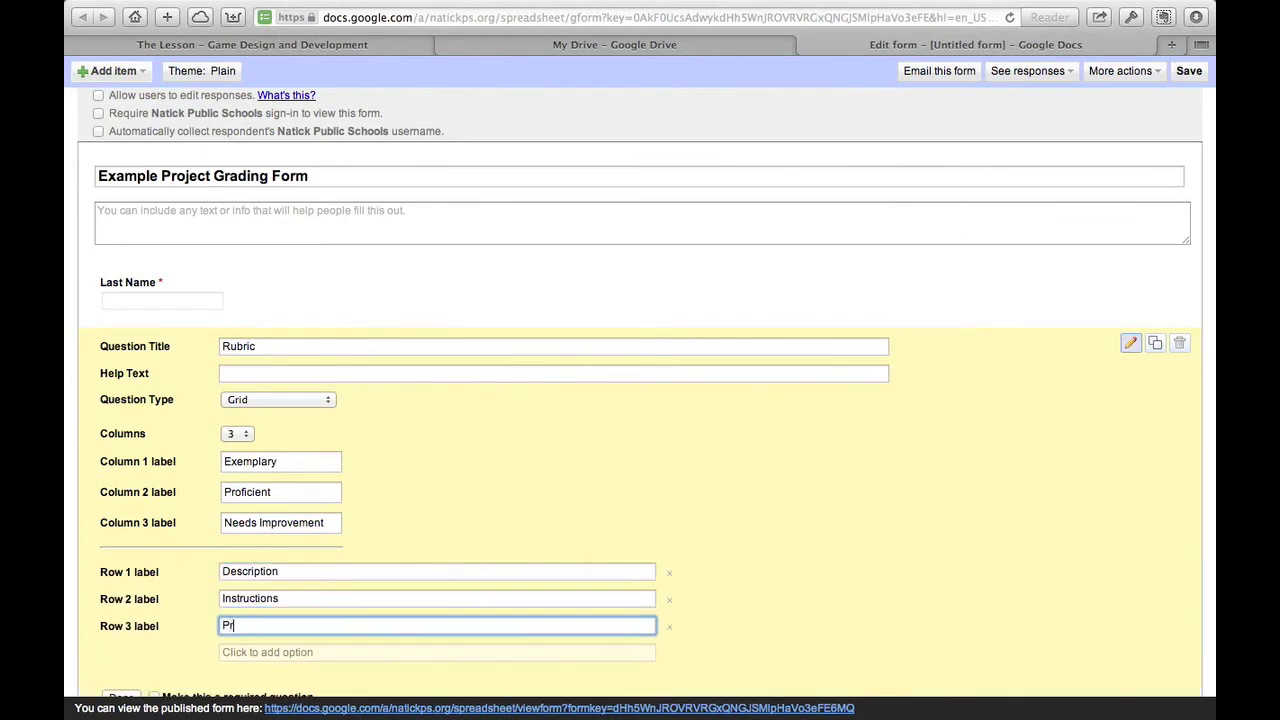
{"action": "type", "text": "ototype"}
{"action": "key", "text": "Return"}
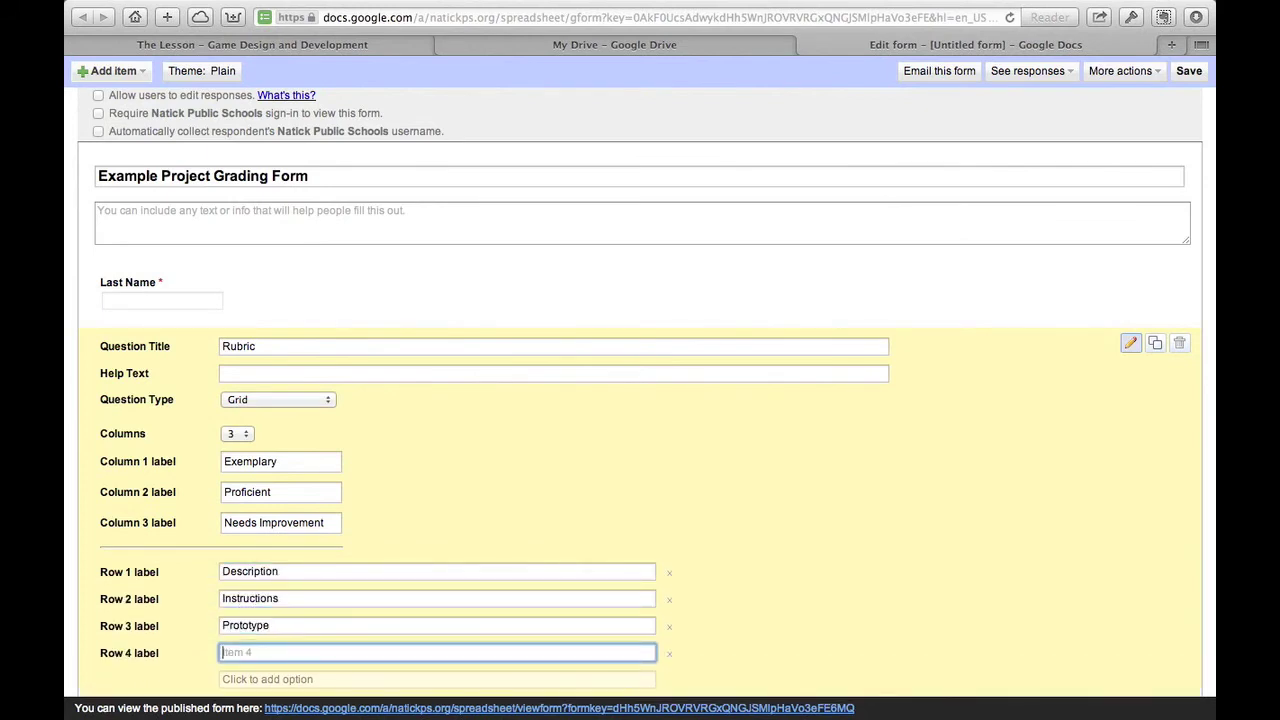
{"action": "type", "text": "Final Product"}
{"action": "key", "text": "Return"}
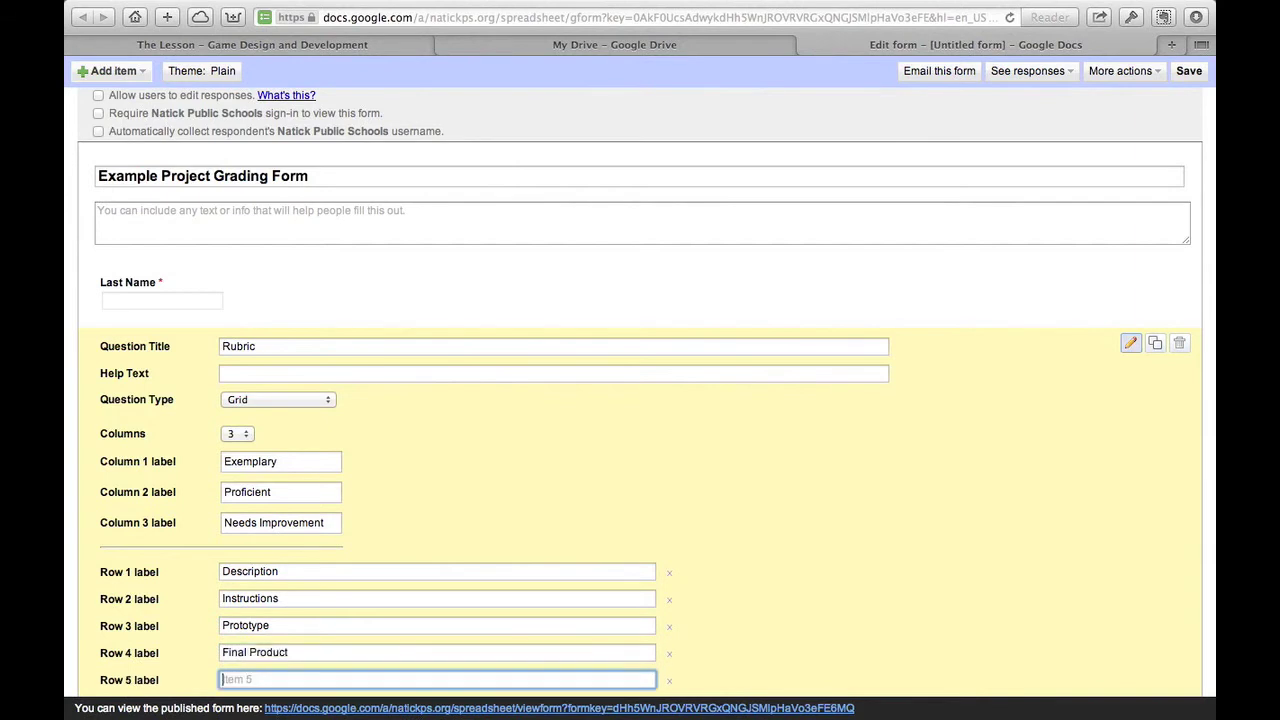
{"action": "type", "text": "Reflection"}
{"action": "key", "text": "Return"}
{"action": "type", "text": "Presentation"}
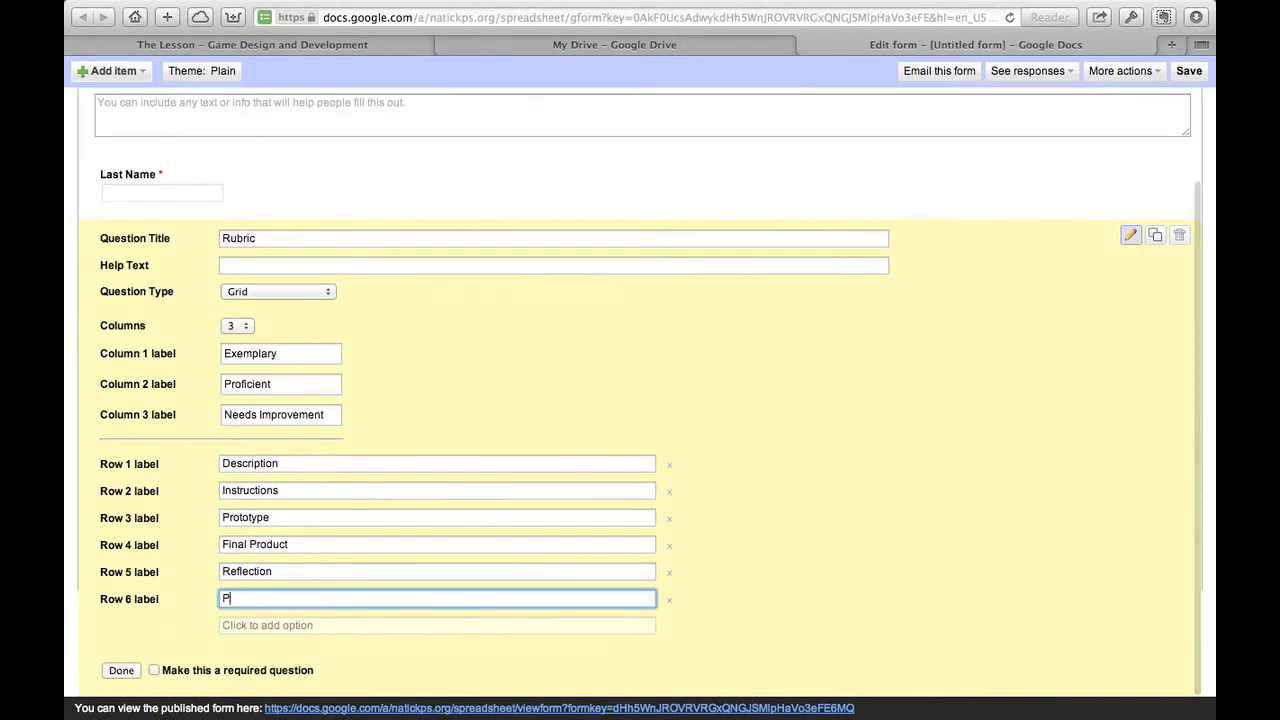
Make the Rubric question required and finish editing it
{"action": "left_click", "coordinate": [770, 506]}
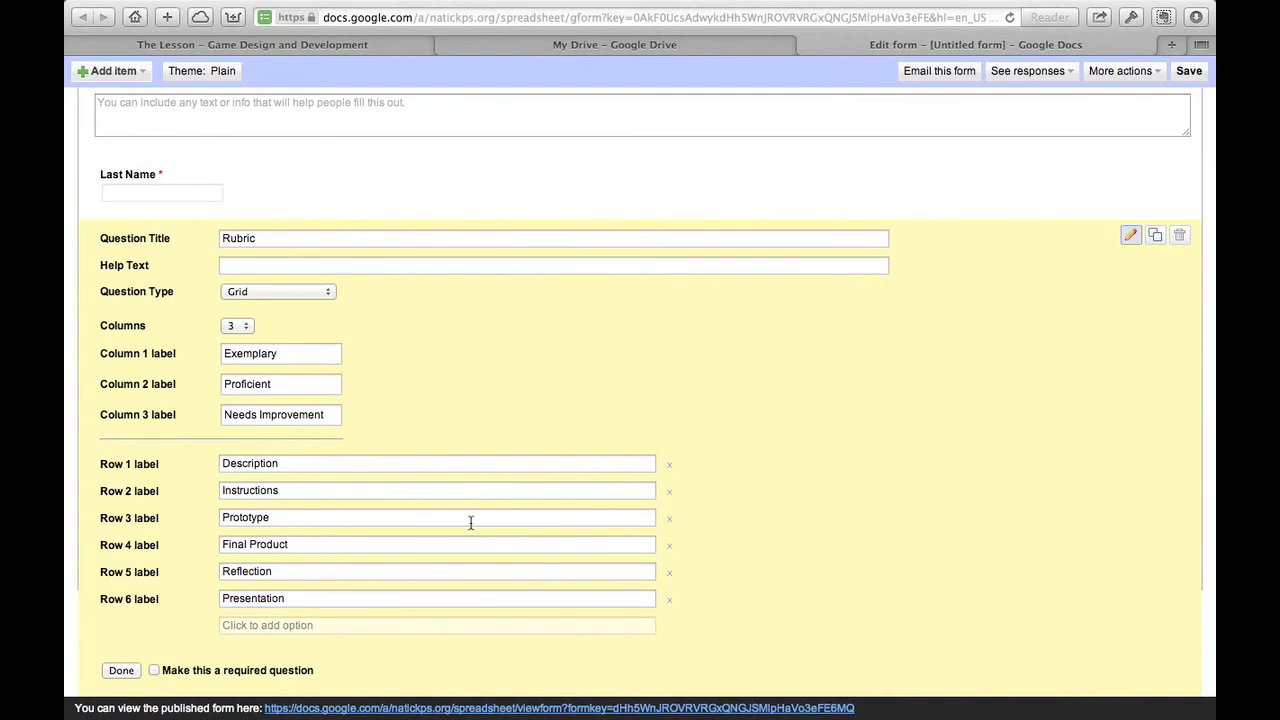
{"action": "left_click", "coordinate": [298, 677]}
{"action": "left_click", "coordinate": [123, 670]}
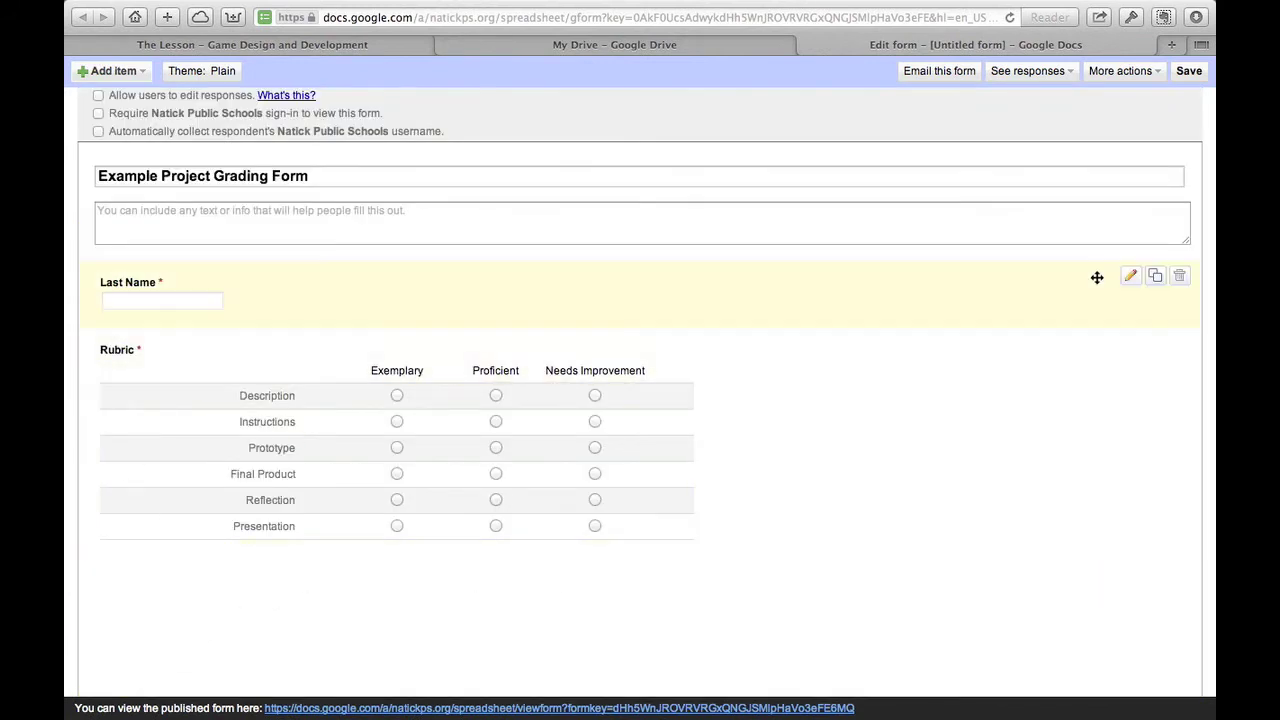
Save the form and open its published version in a new tab
{"action": "left_click", "coordinate": [1188, 71]}
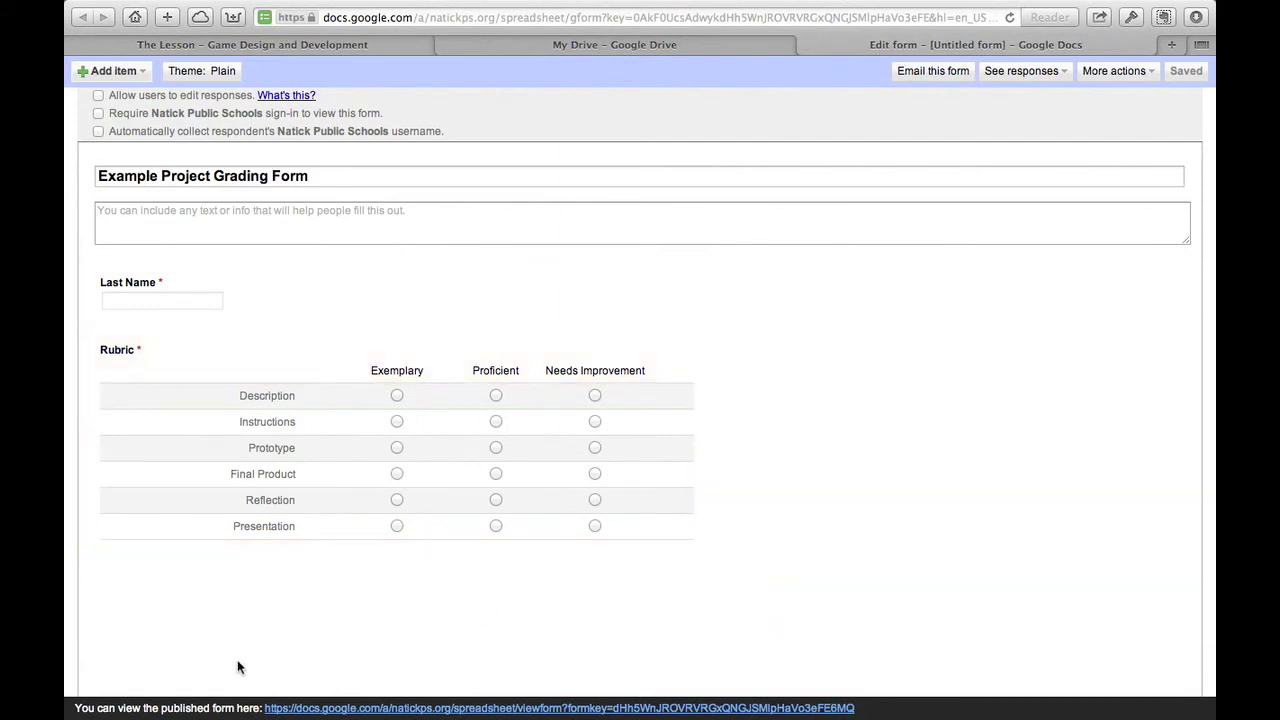
{"action": "left_click", "coordinate": [440, 708]}
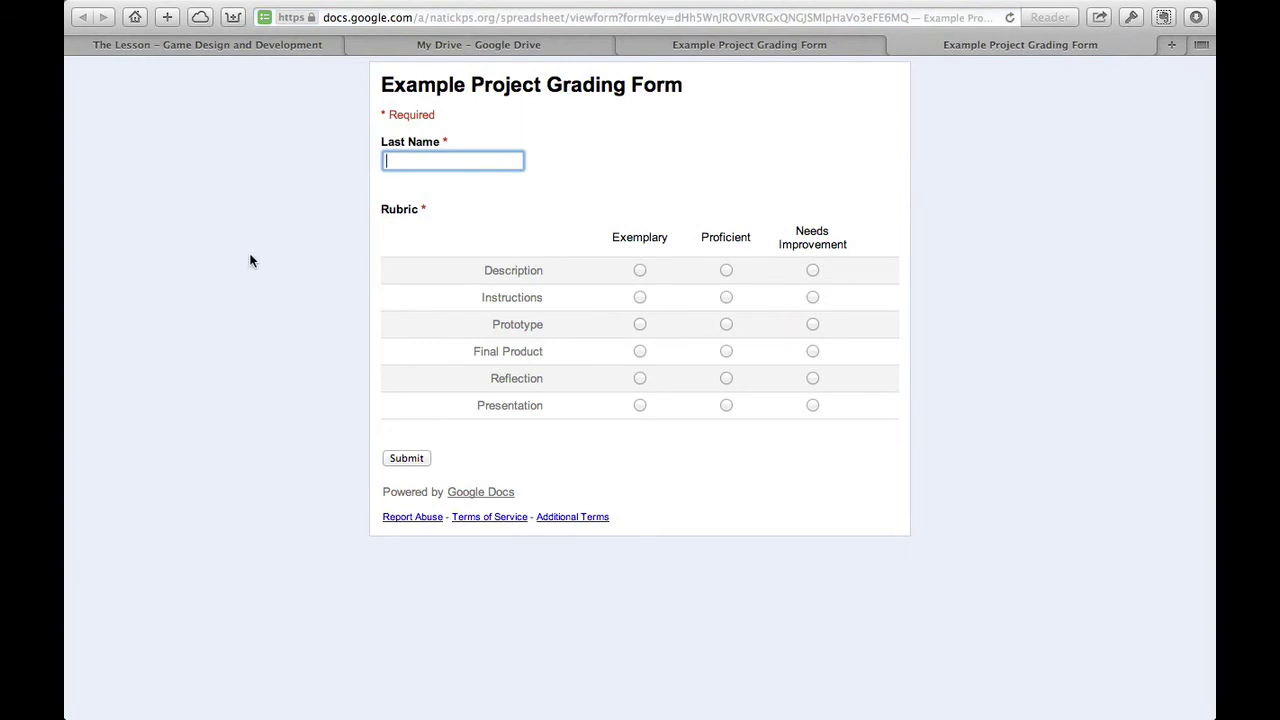
Submit a 'Tester' response rating Description, Instructions, Presentation Exemplary and Prototype Proficient
{"action": "type", "text": "Tester"}
{"action": "left_click", "coordinate": [641, 271]}
{"action": "left_click", "coordinate": [641, 298]}
{"action": "left_click", "coordinate": [726, 325]}
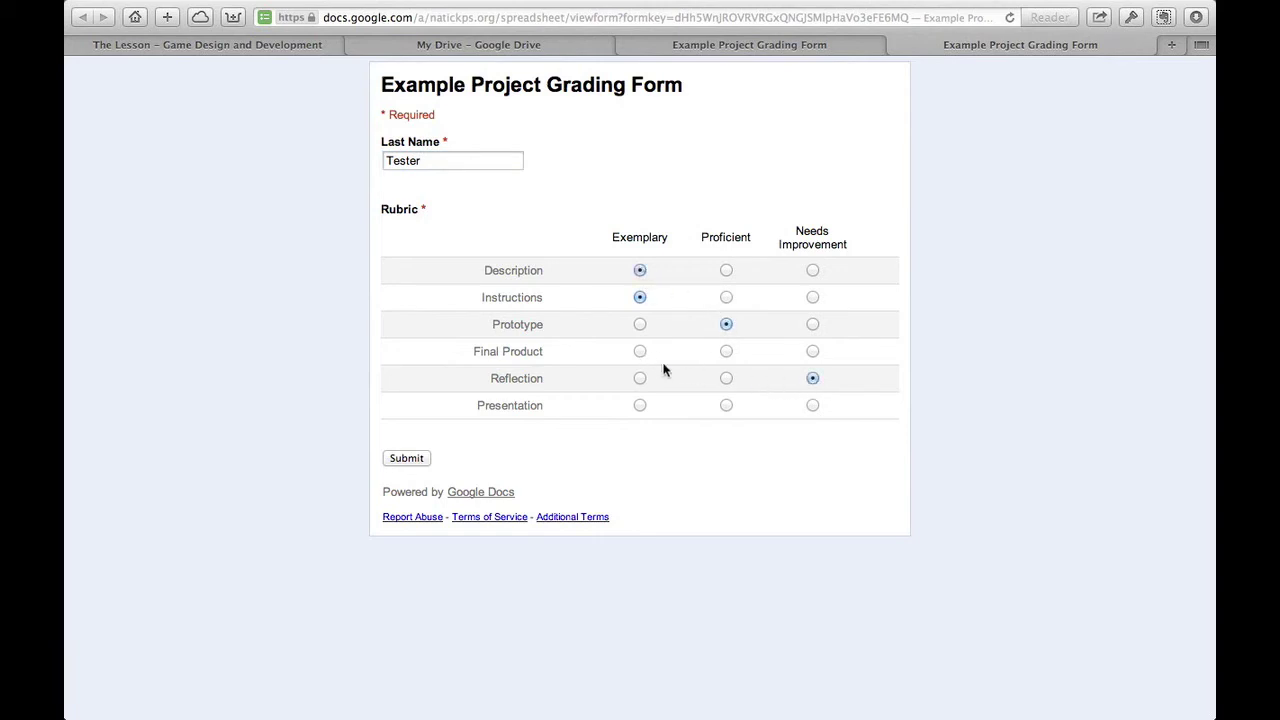
{"action": "left_click", "coordinate": [640, 405]}
{"action": "left_click", "coordinate": [426, 459]}
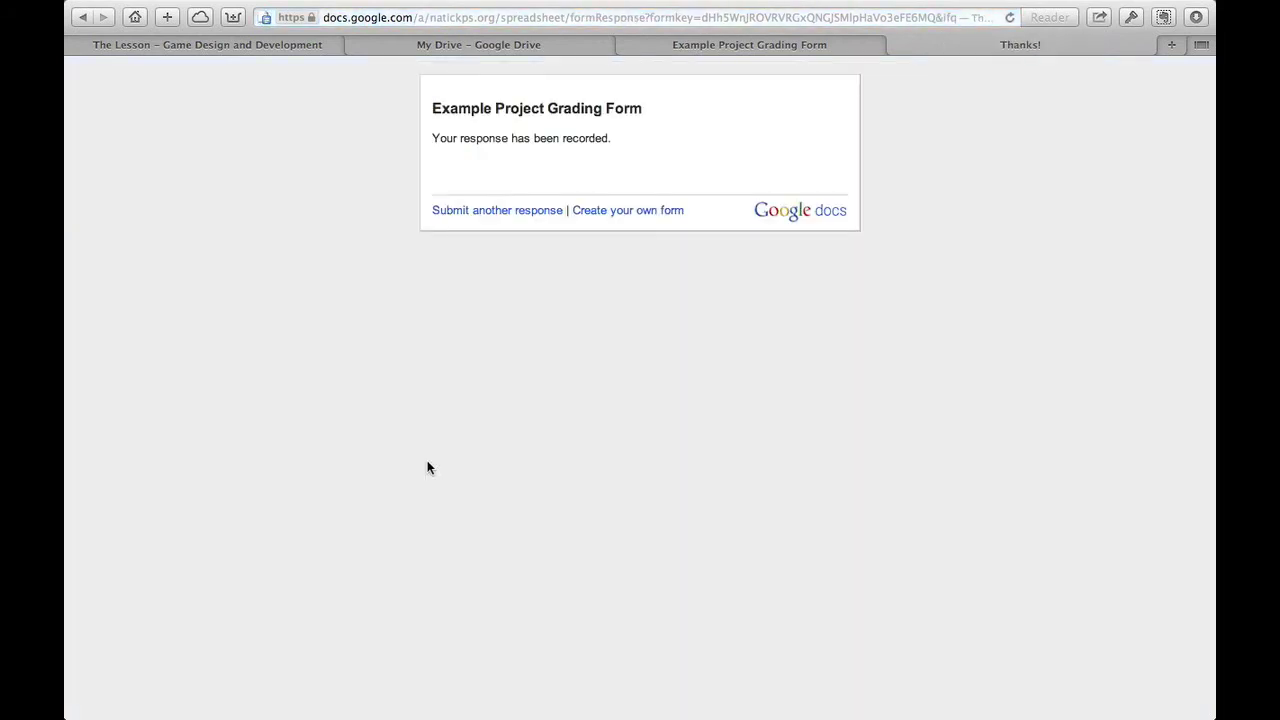
{"action": "left_click", "coordinate": [480, 211]}
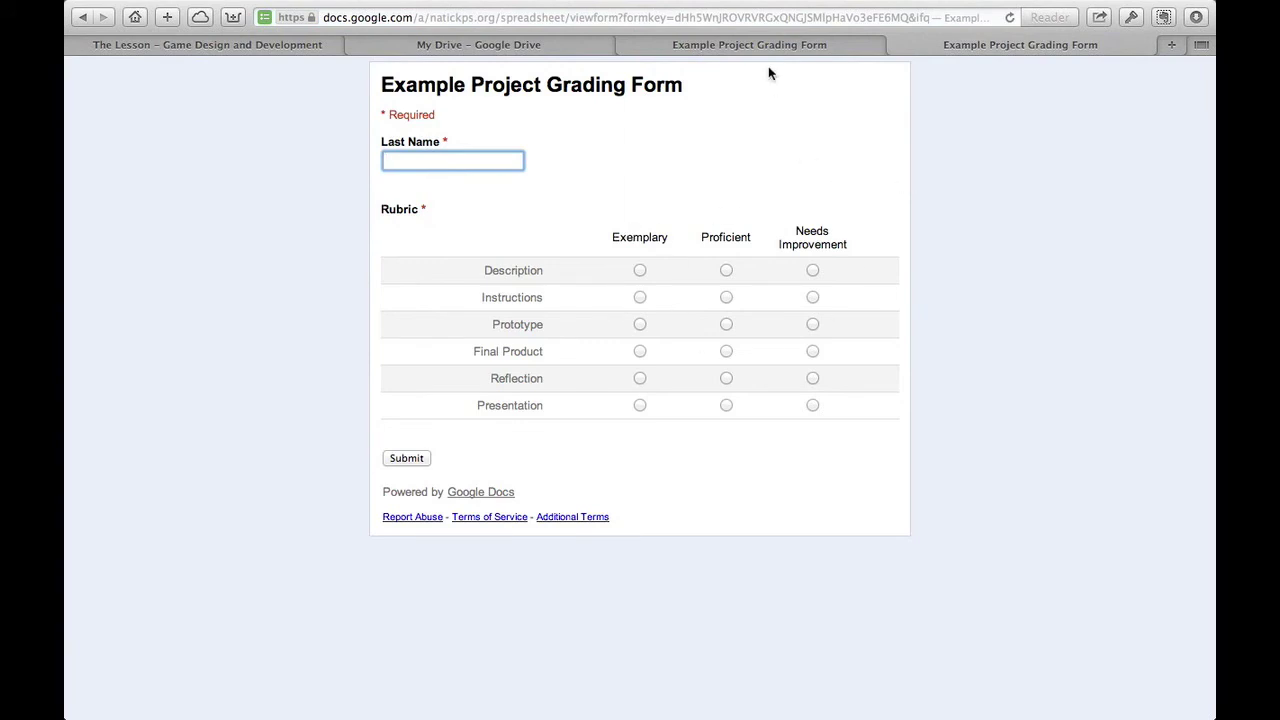
{"action": "left_click", "coordinate": [625, 45]}
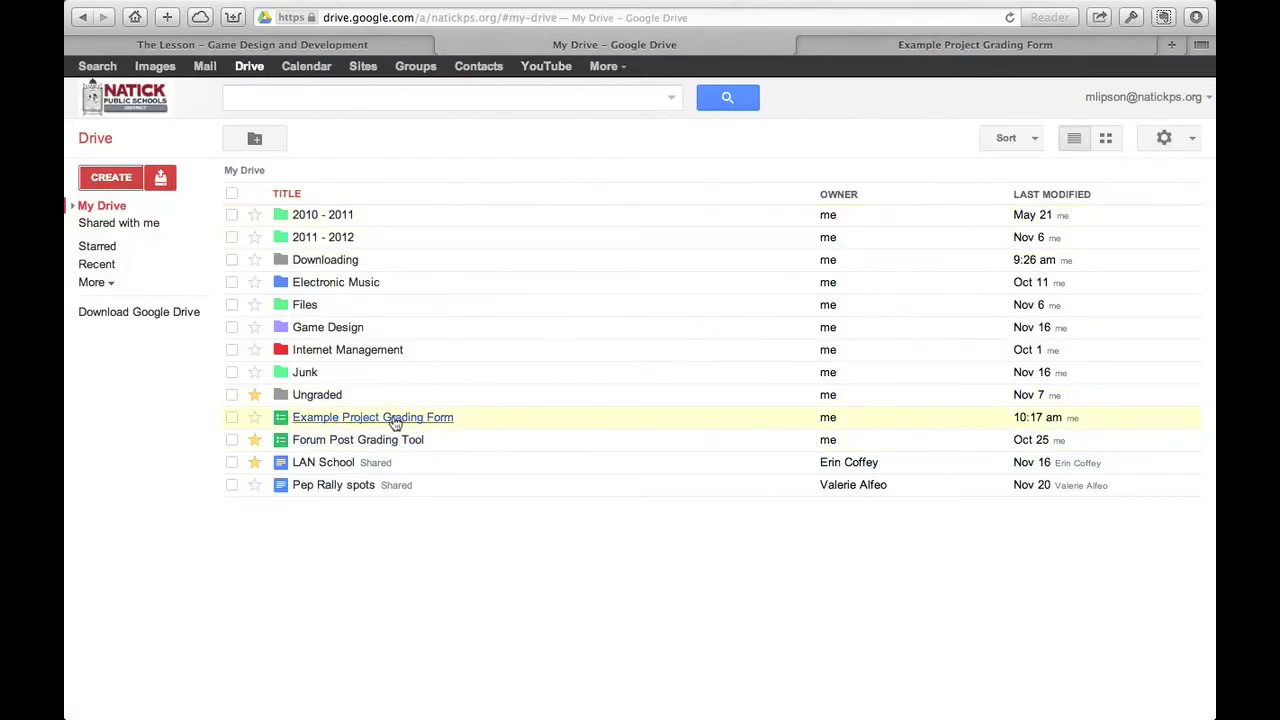
Open the response spreadsheet and review row 2's timestamp, last name and six ratings
{"action": "left_click", "coordinate": [393, 420]}
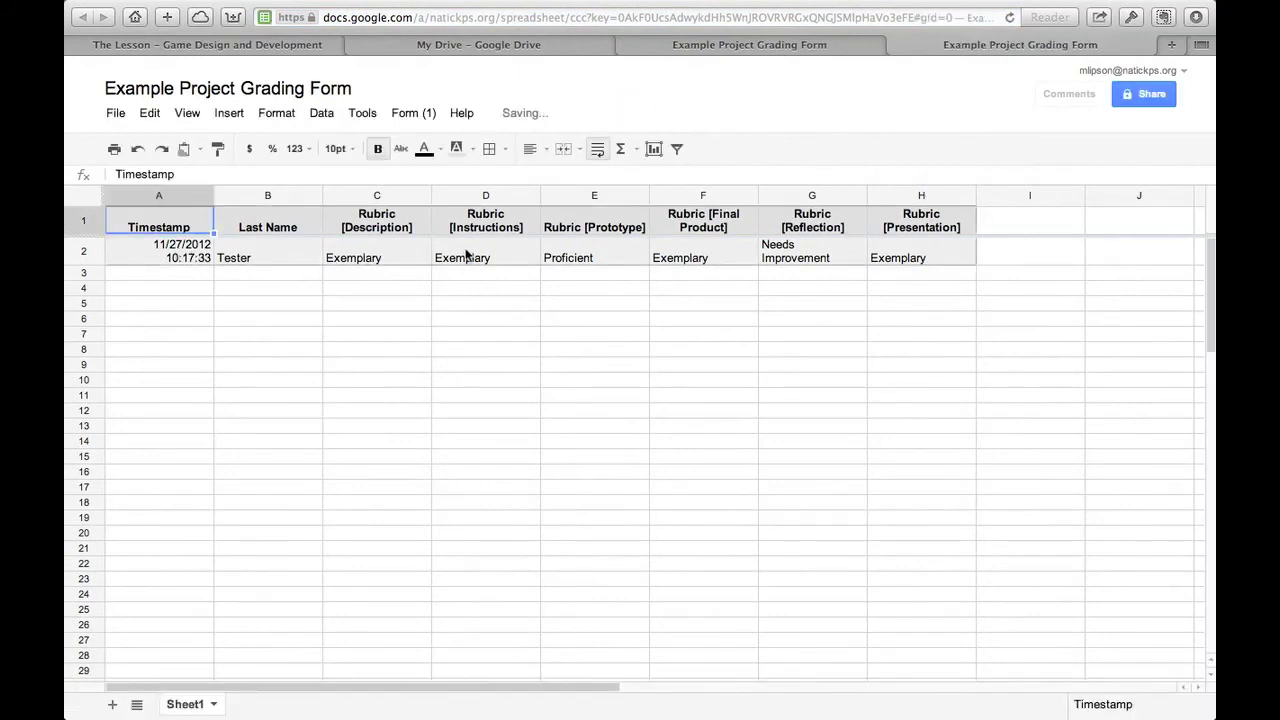
{"action": "left_click", "coordinate": [203, 260]}
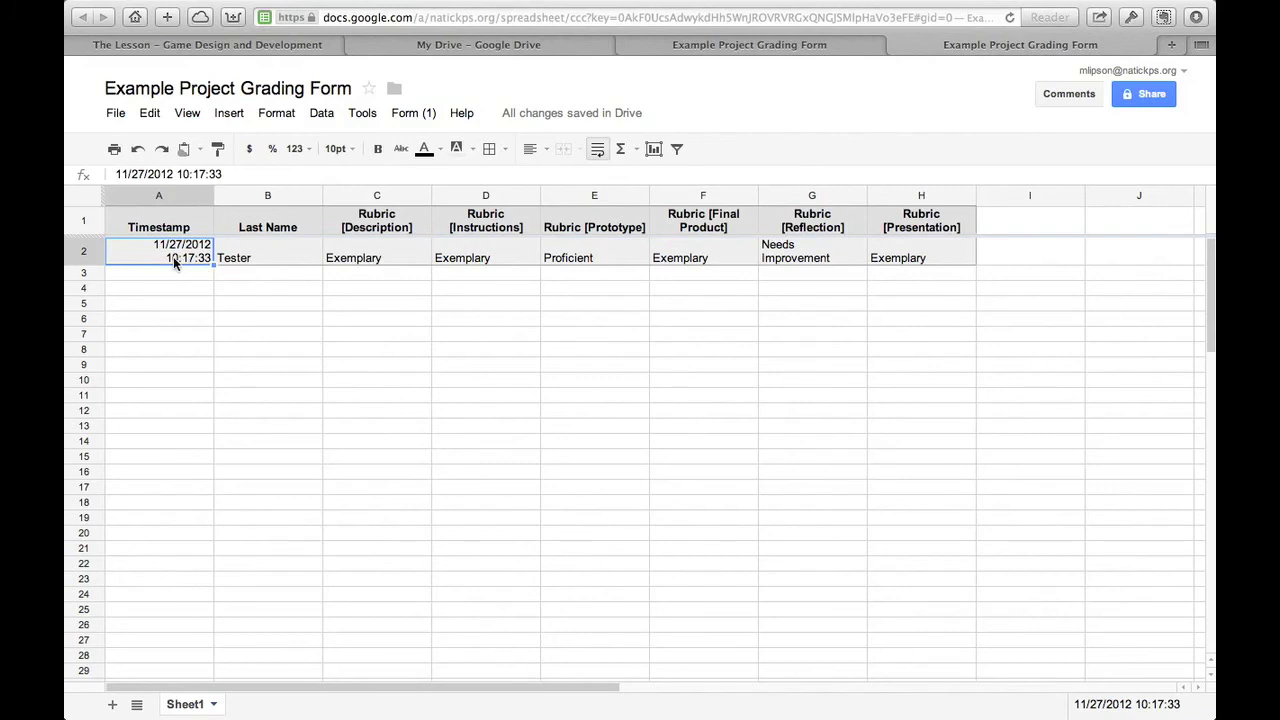
{"action": "left_click", "coordinate": [236, 260]}
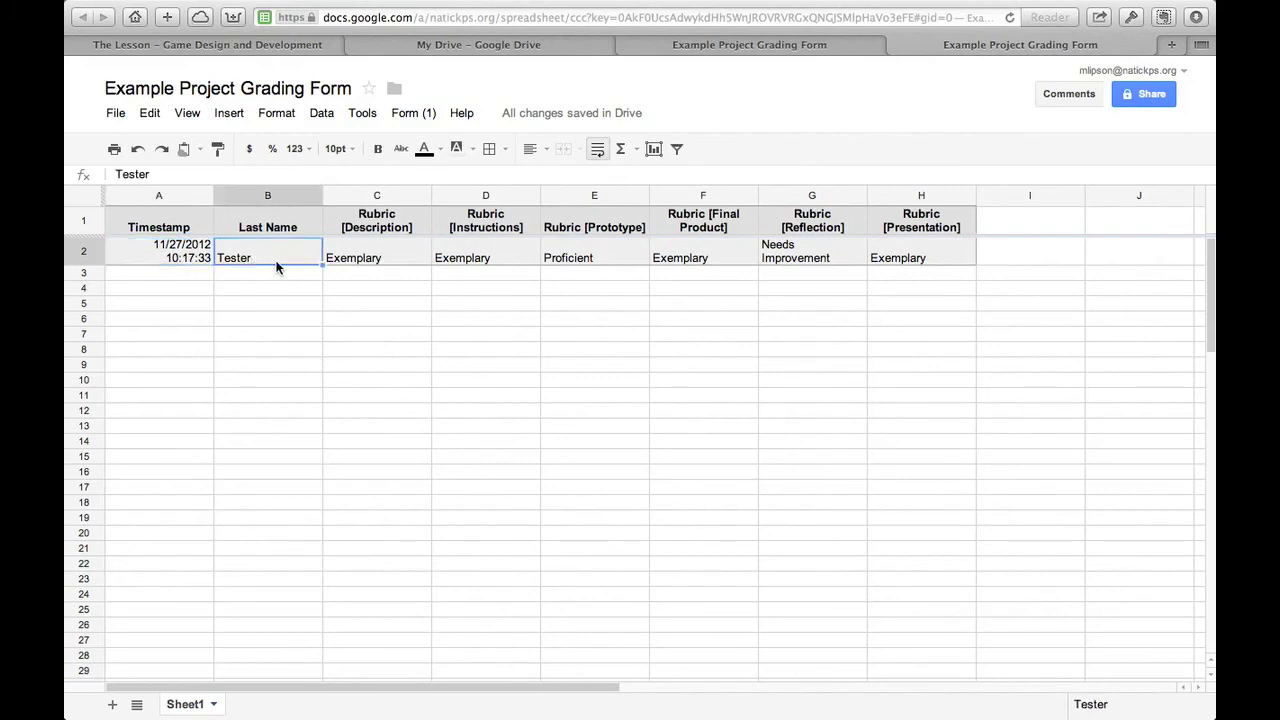
{"action": "left_click", "coordinate": [367, 262]}
{"action": "left_click", "coordinate": [464, 268]}
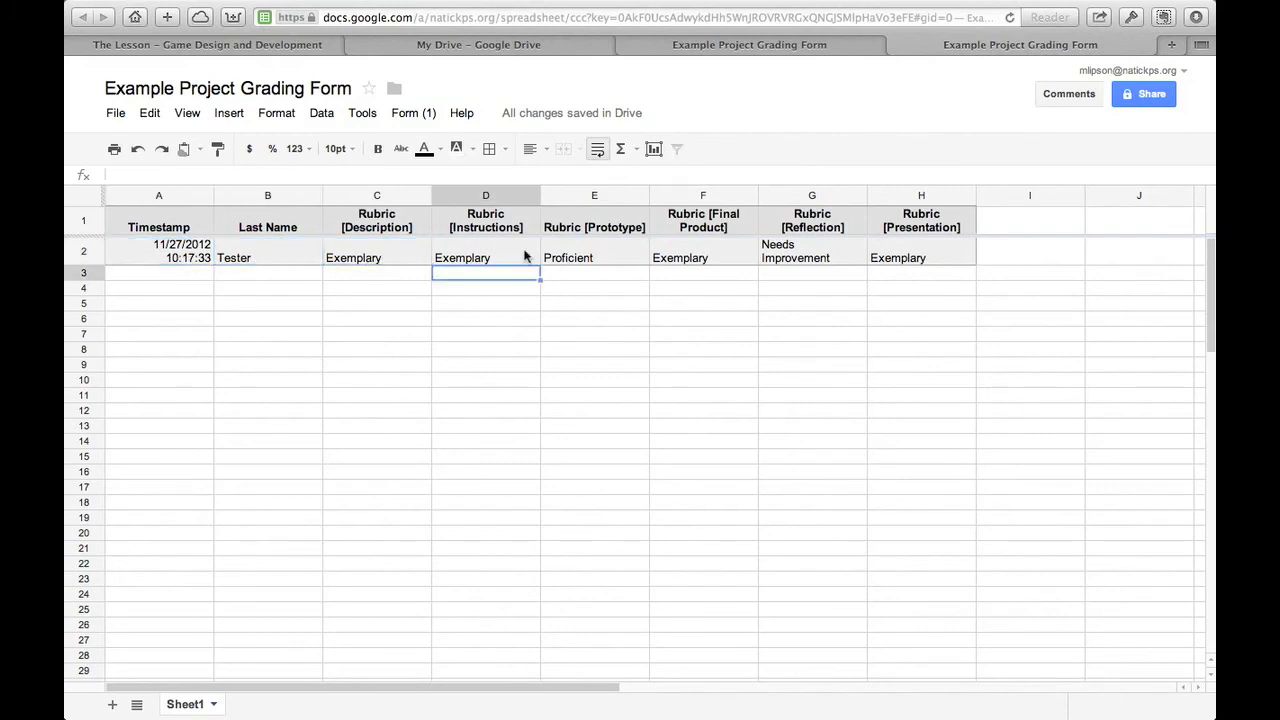
{"action": "left_click", "coordinate": [592, 259]}
{"action": "left_click", "coordinate": [704, 255]}
{"action": "left_click", "coordinate": [788, 254]}
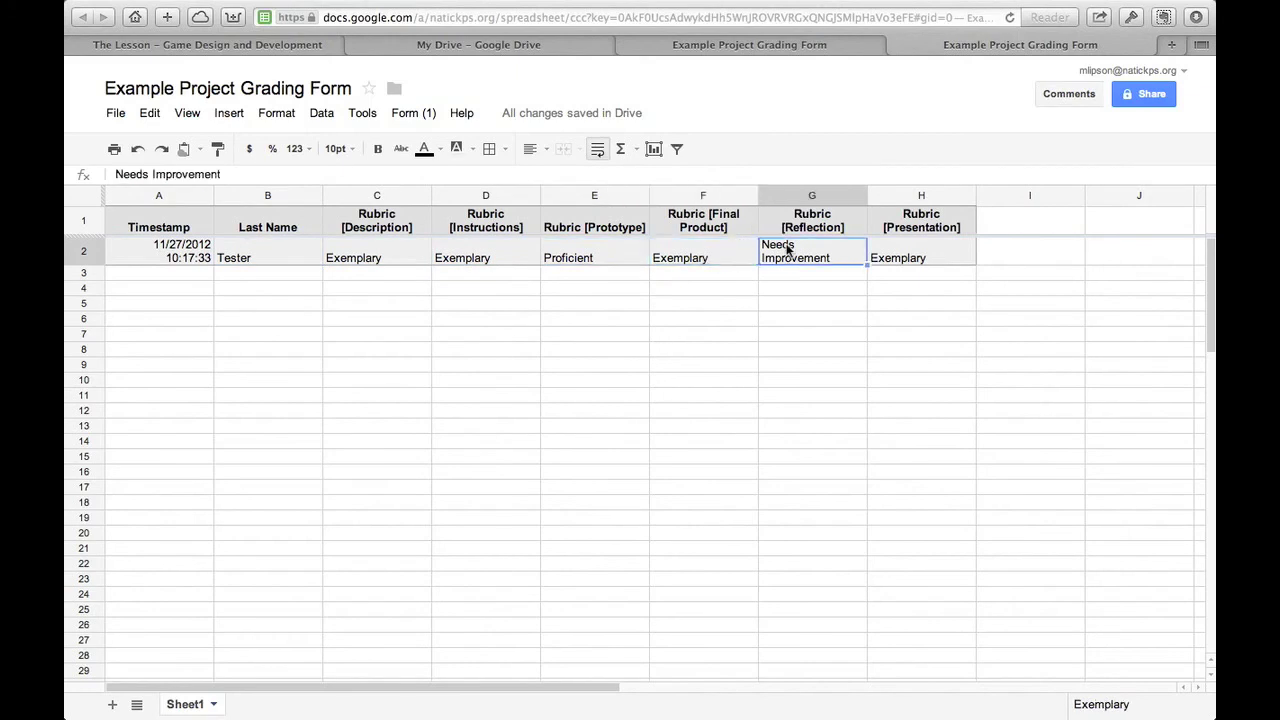
{"action": "left_click", "coordinate": [886, 258]}
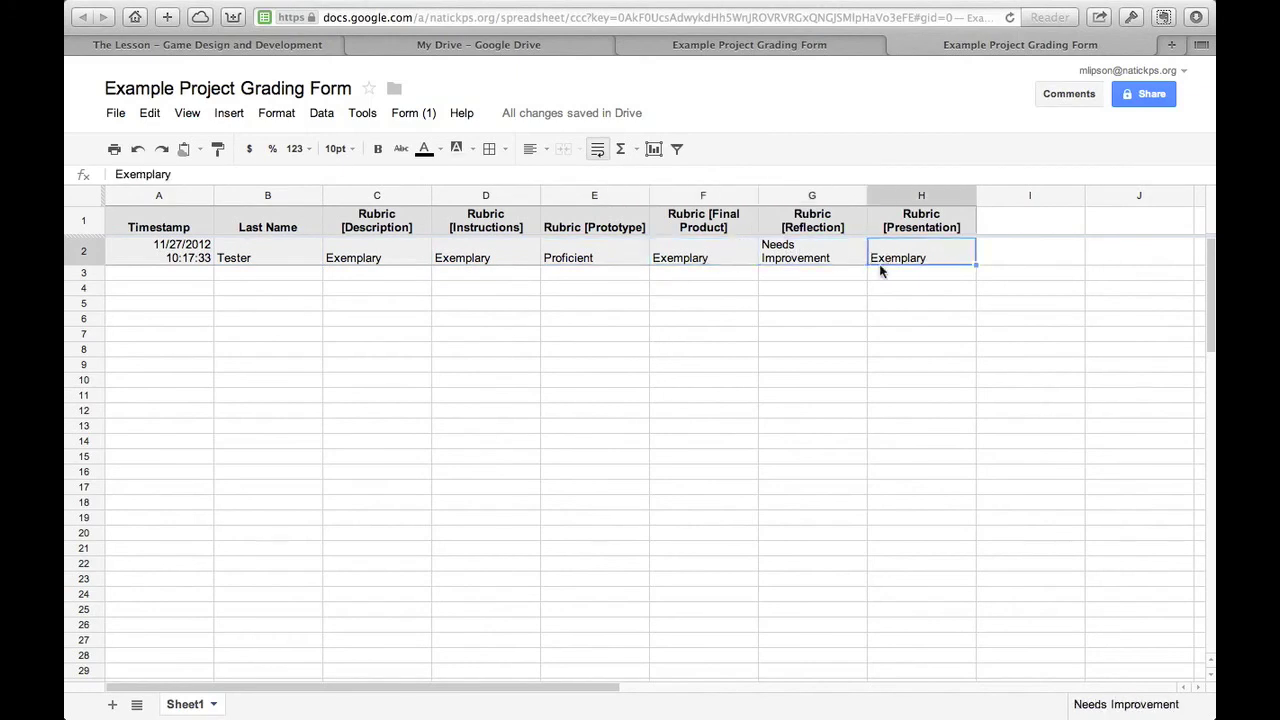
{"action": "left_click", "coordinate": [730, 46]}
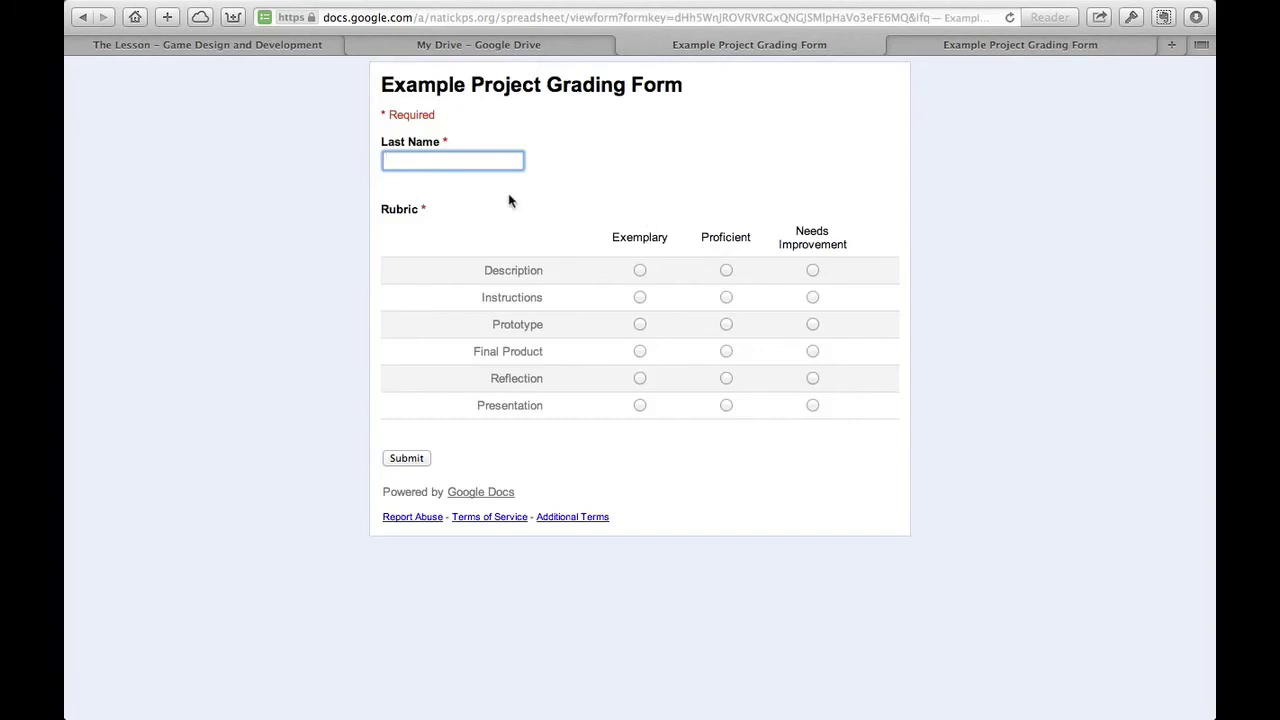
Submit a Tester2 response (Description Exemplary; Prototype, Final Product Proficient) and verify row 3
{"action": "type", "text": "Tester2"}
{"action": "left_click", "coordinate": [638, 270]}
{"action": "left_click", "coordinate": [726, 324]}
{"action": "left_click", "coordinate": [726, 351]}
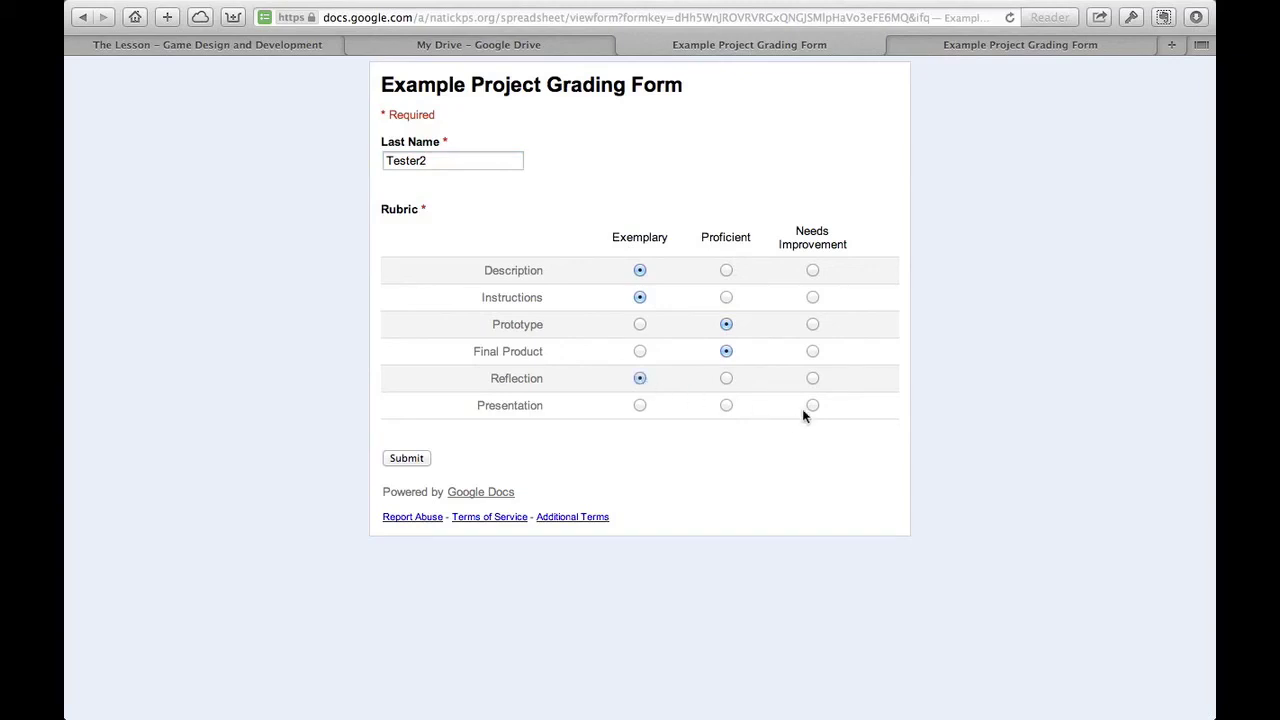
{"action": "left_click", "coordinate": [406, 458]}
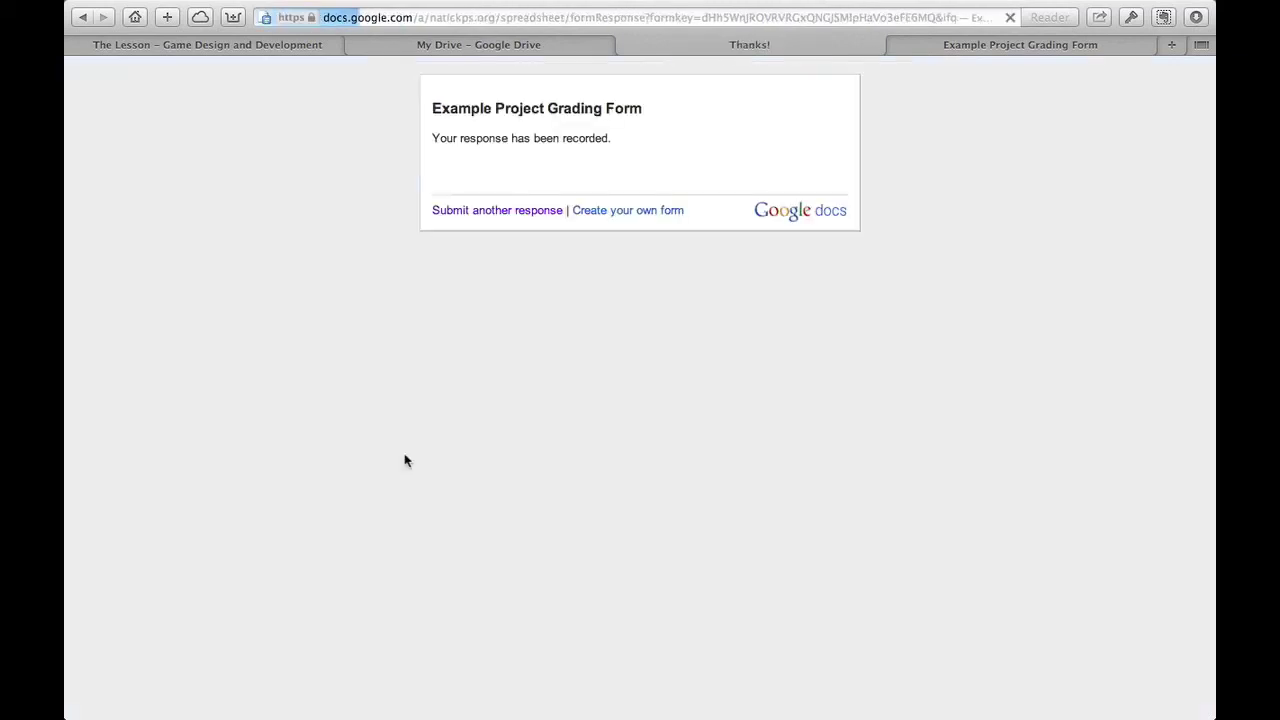
{"action": "left_click", "coordinate": [513, 213]}
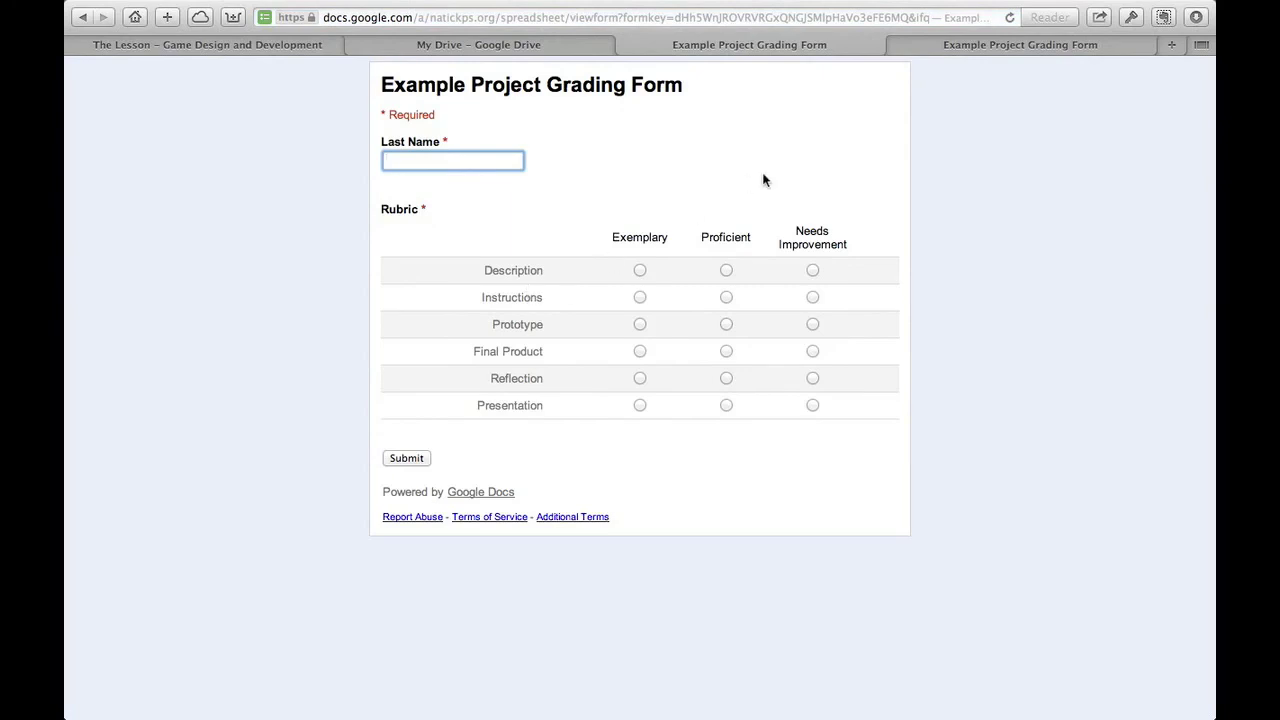
{"action": "left_click", "coordinate": [973, 46]}
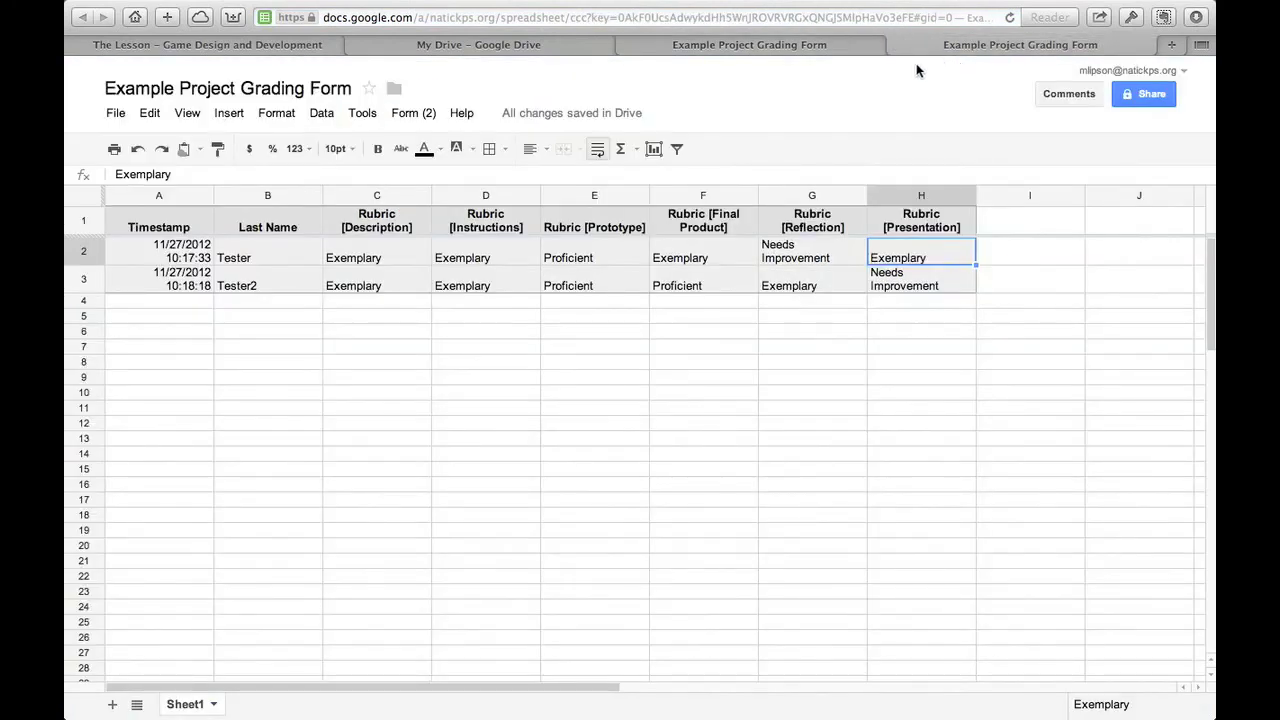
{"action": "left_click", "coordinate": [825, 48]}
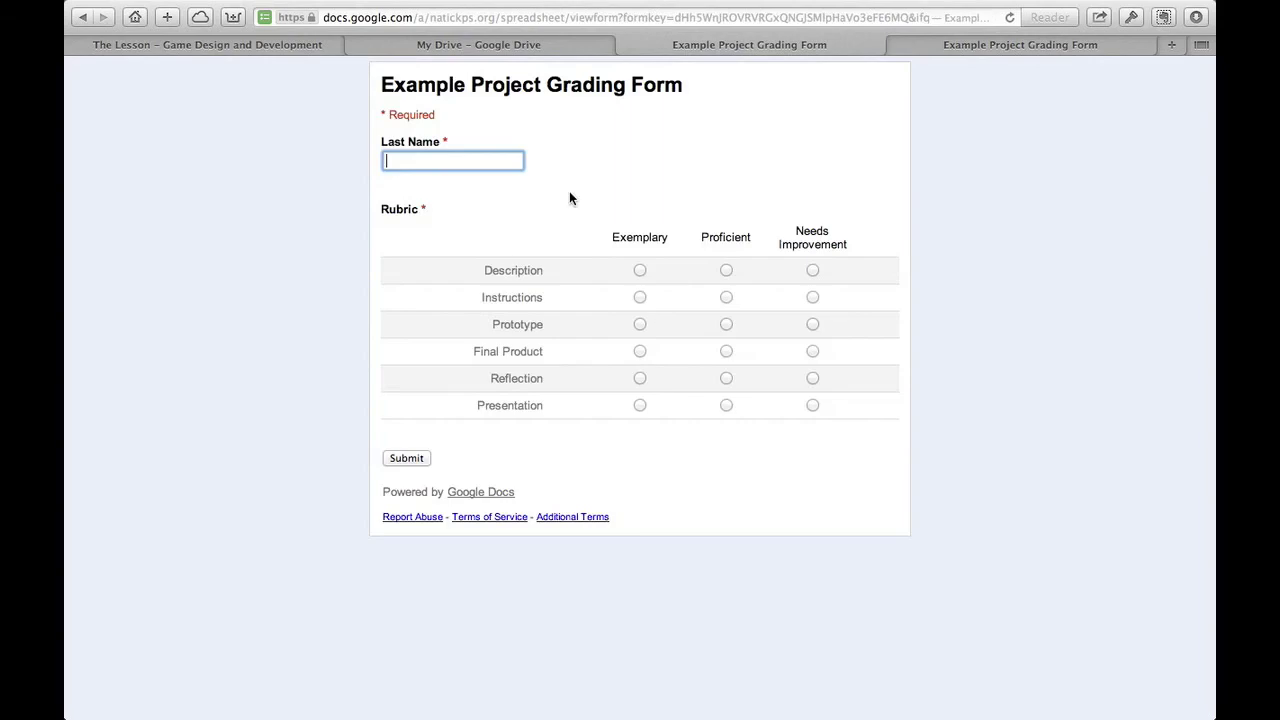